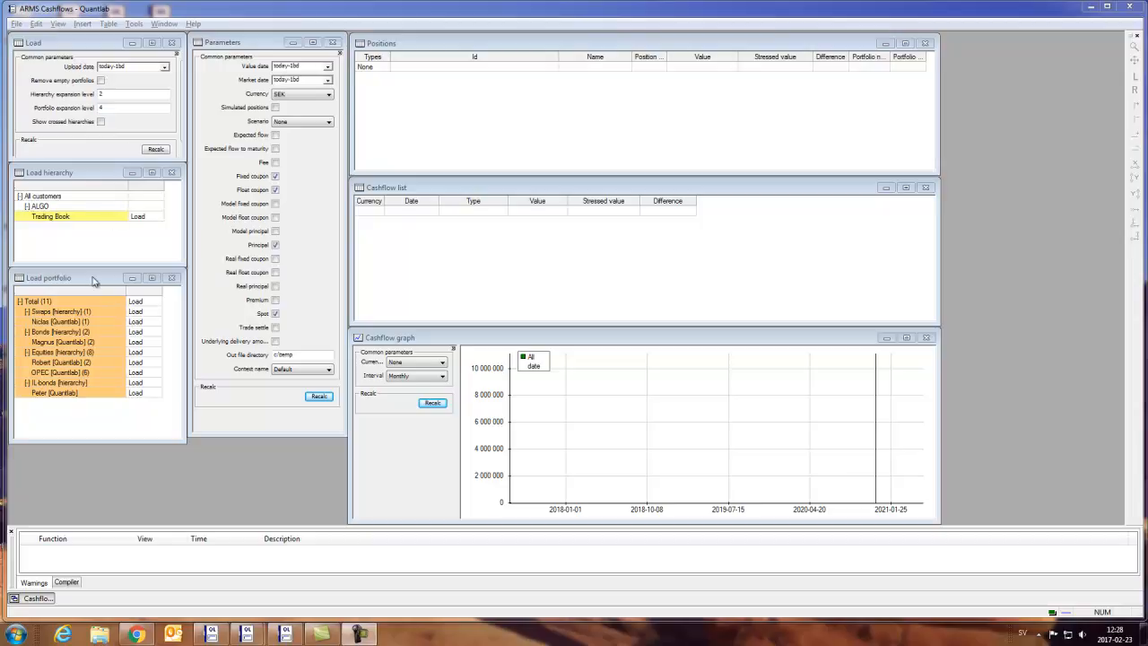
# Load the Total portfolio and recalculate its positions with float coupons included
pyautogui.click(139, 304)
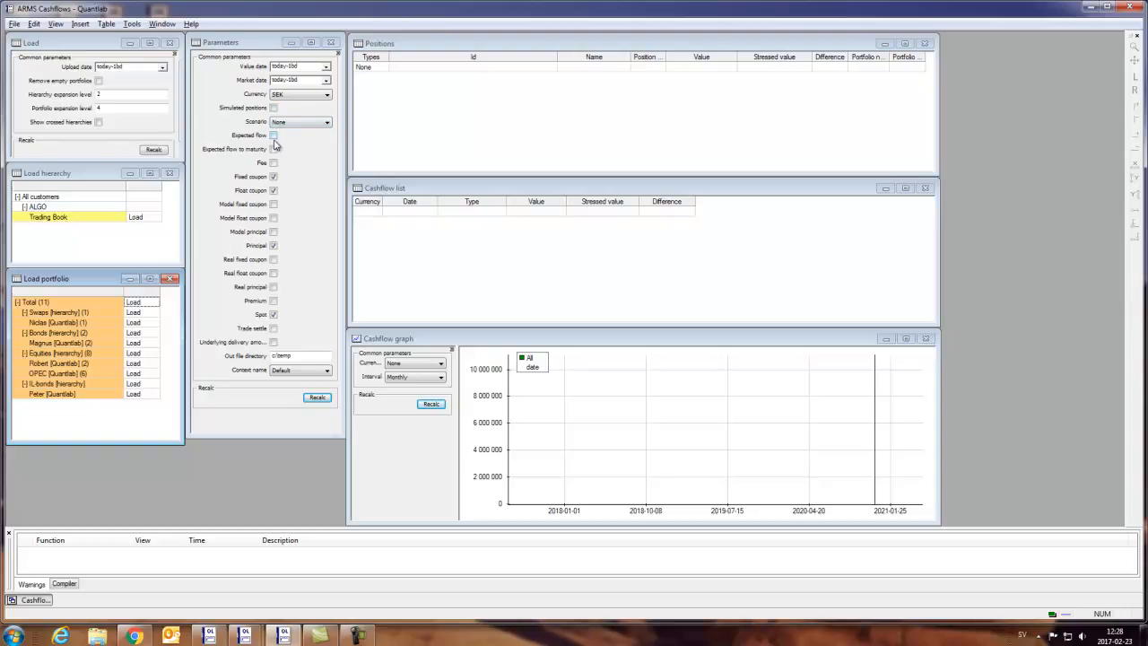
pyautogui.click(273, 190)
pyautogui.click(318, 399)
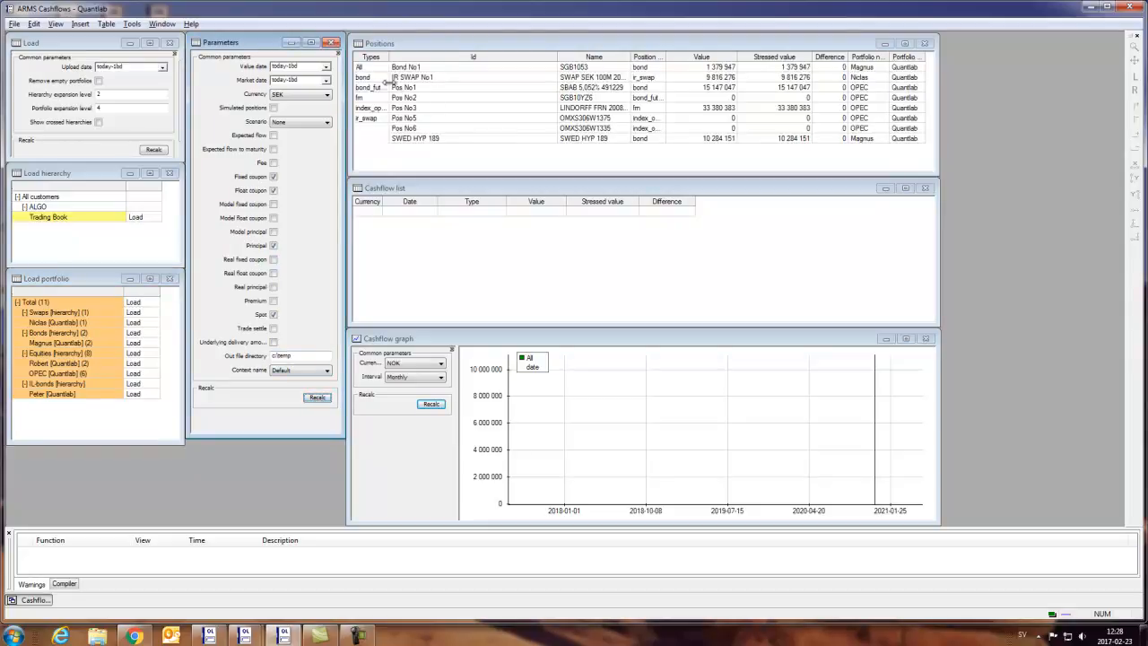
# List the cashflows of Bond No1 and examine its fixed coupon and principal entries through the final maturity date
pyautogui.moveTo(418, 67); pyautogui.dragTo(419, 146)
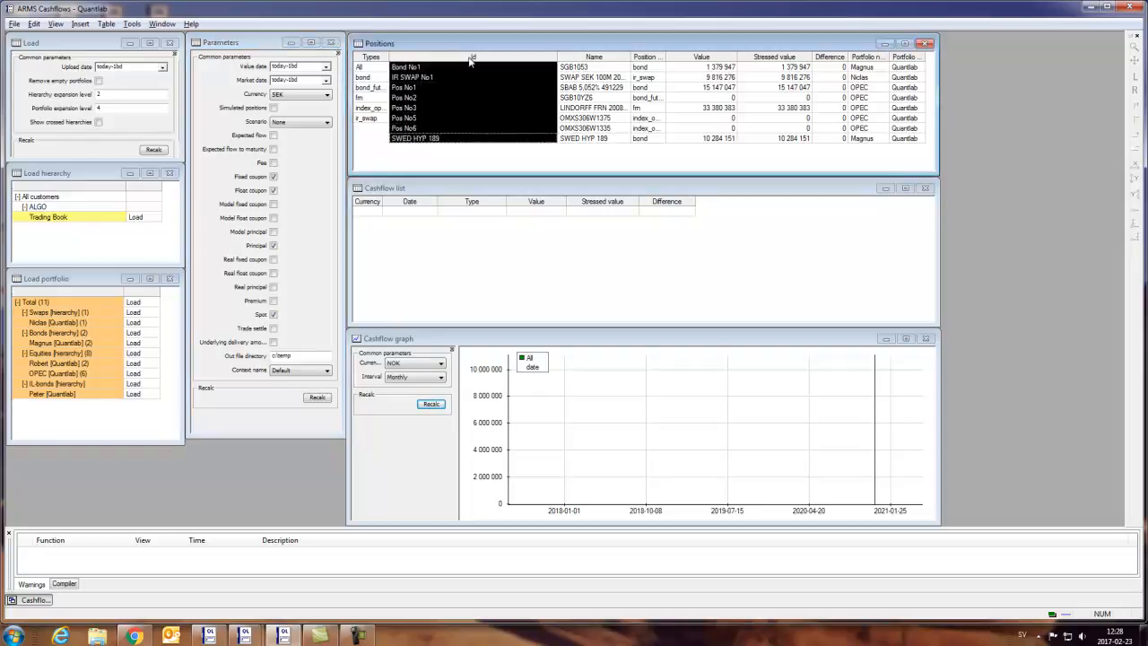
pyautogui.click(456, 99)
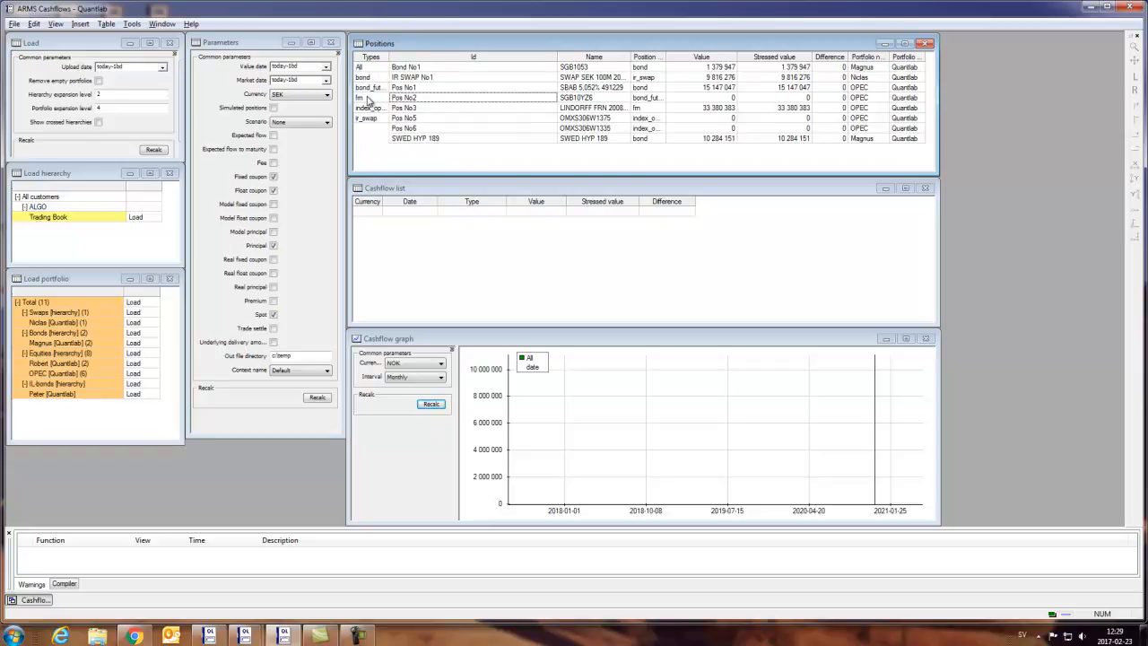
pyautogui.click(427, 68)
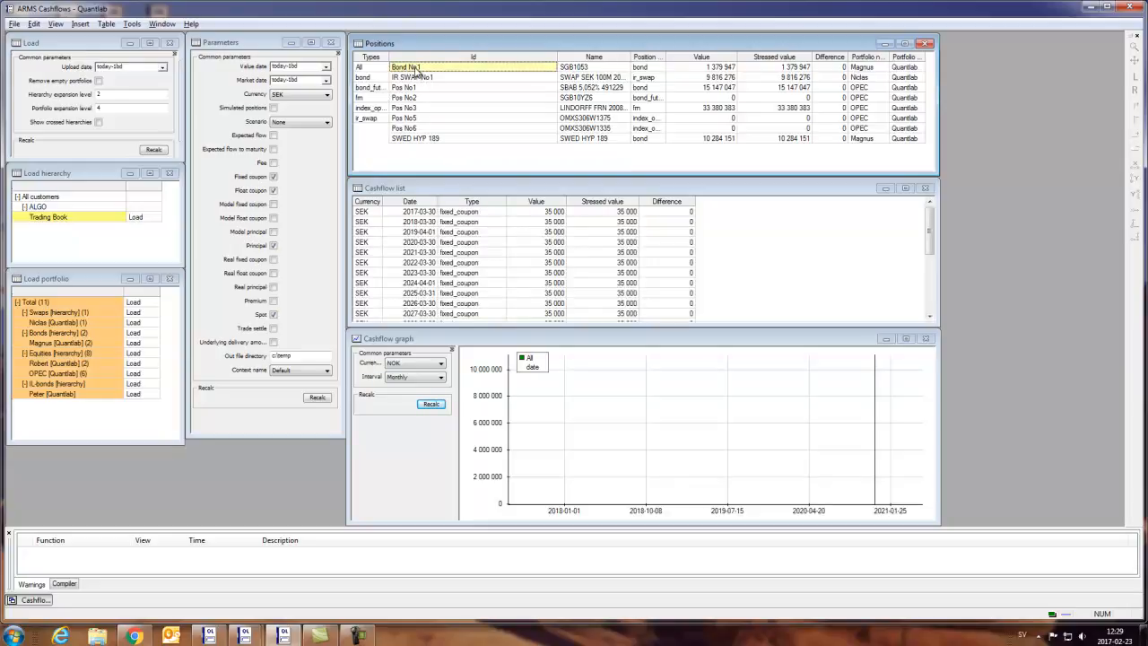
pyautogui.click(423, 249)
pyautogui.scroll(-4, 422, 252)
pyautogui.scroll(-1, 421, 251)
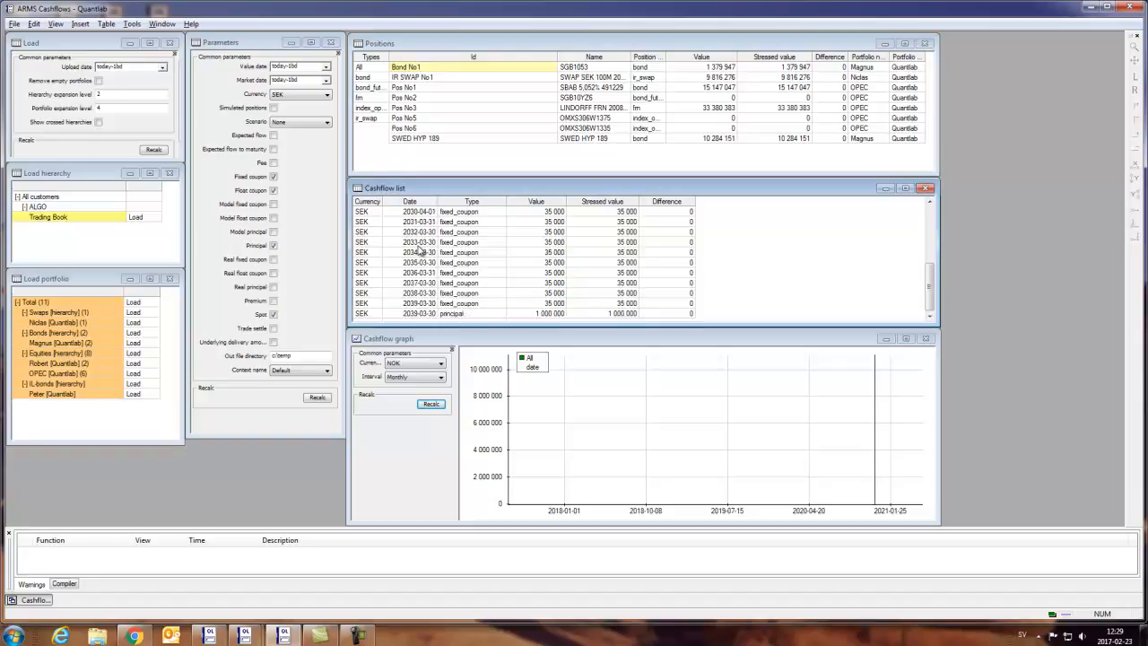
pyautogui.scroll(5, 419, 248)
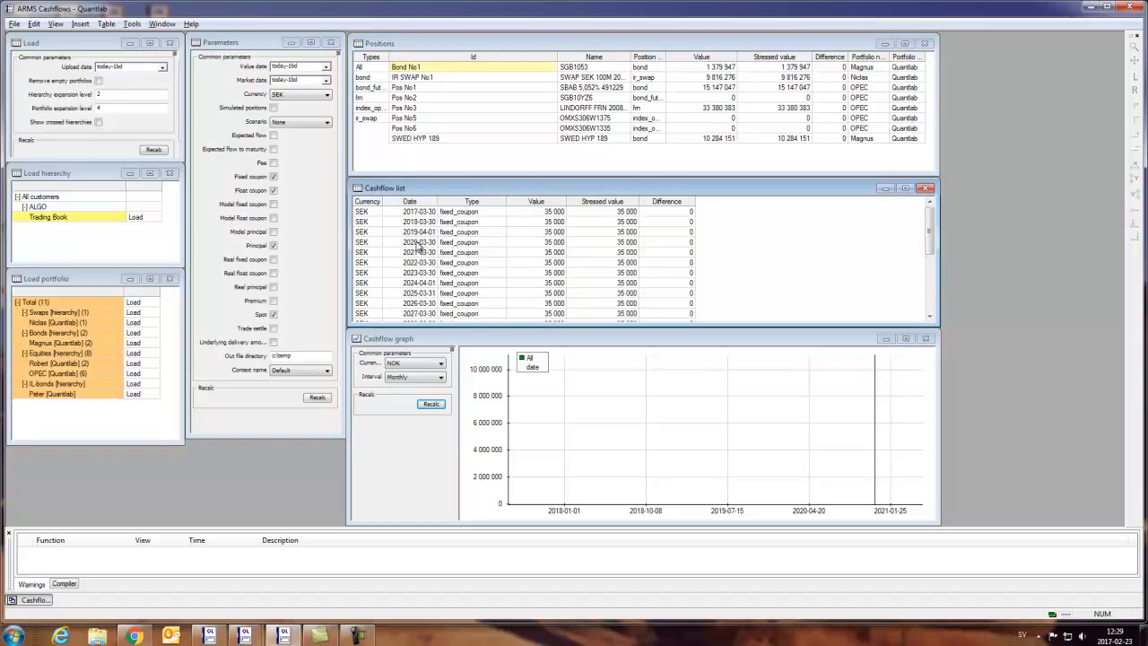
pyautogui.moveTo(473, 226); pyautogui.dragTo(468, 295)
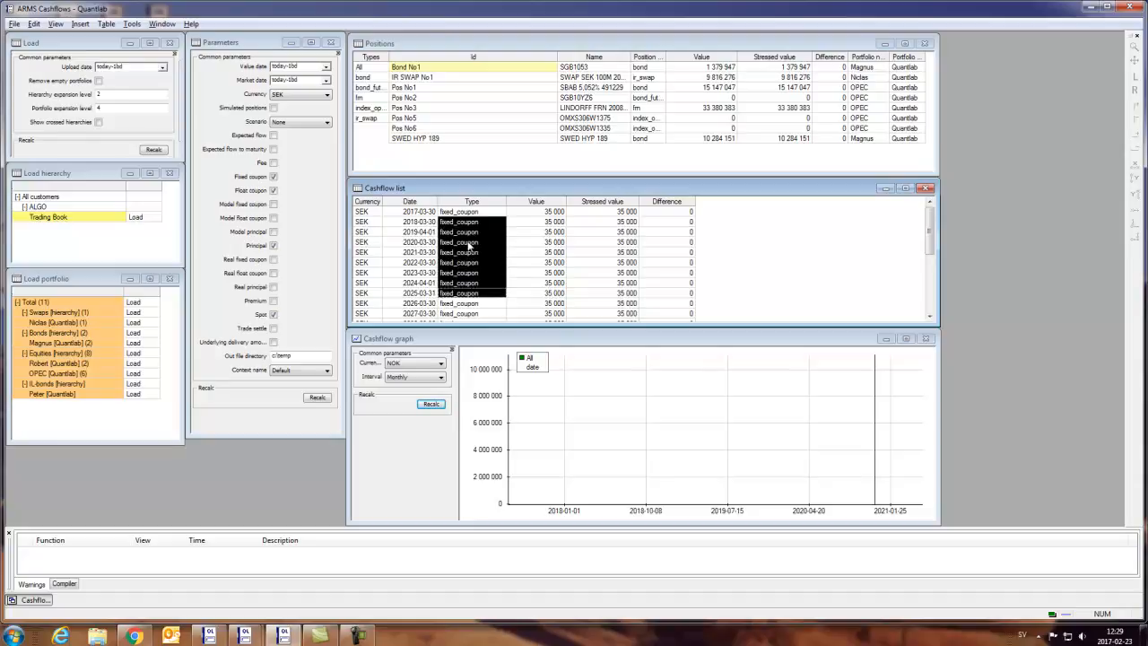
pyautogui.scroll(-5, 468, 247)
pyautogui.click(454, 316)
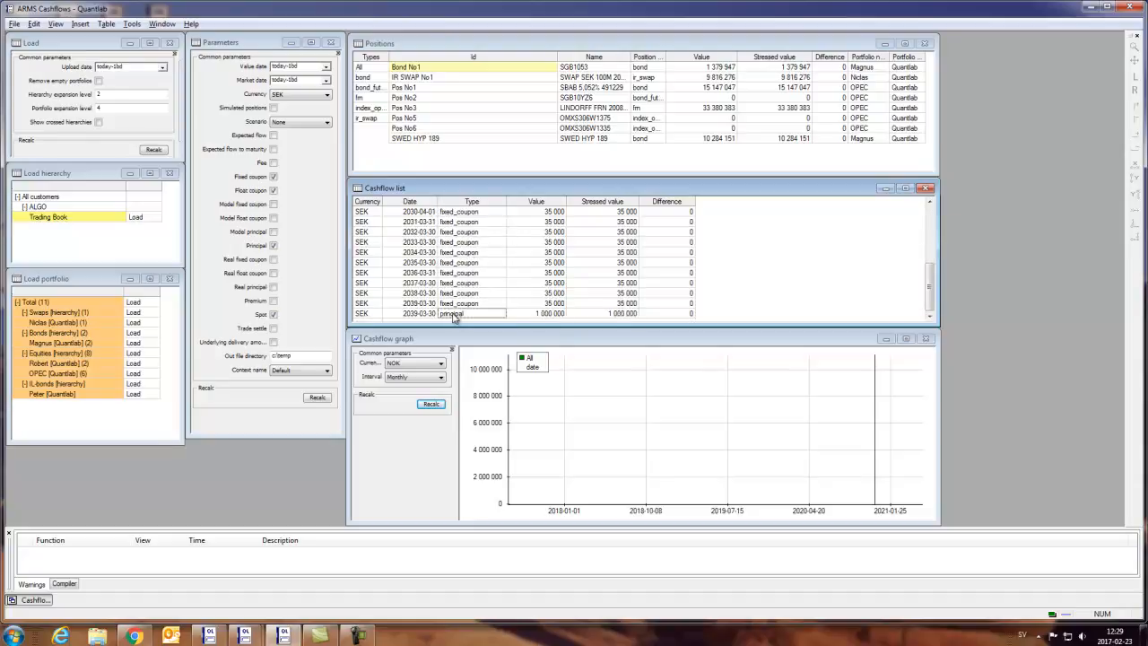
pyautogui.click(535, 303)
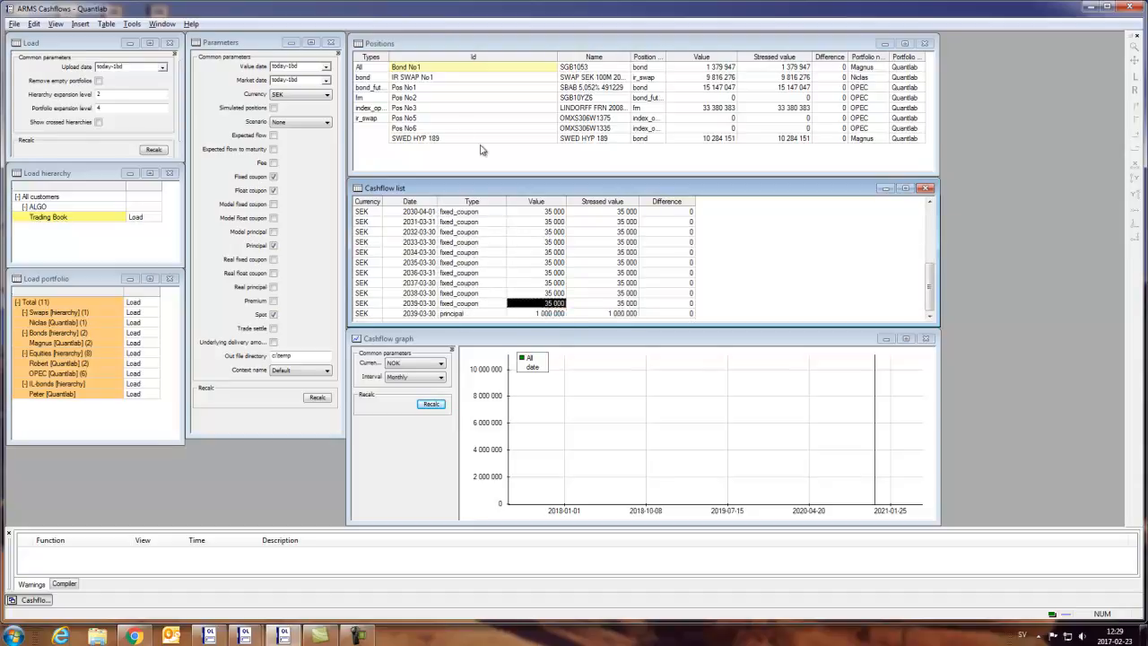
# List the cashflows of IR SWAP No1 and look through its fixed and float coupon entries
pyautogui.click(427, 79)
pyautogui.click(459, 244)
pyautogui.scroll(-5, 459, 246)
pyautogui.scroll(2, 458, 249)
pyautogui.scroll(4, 458, 248)
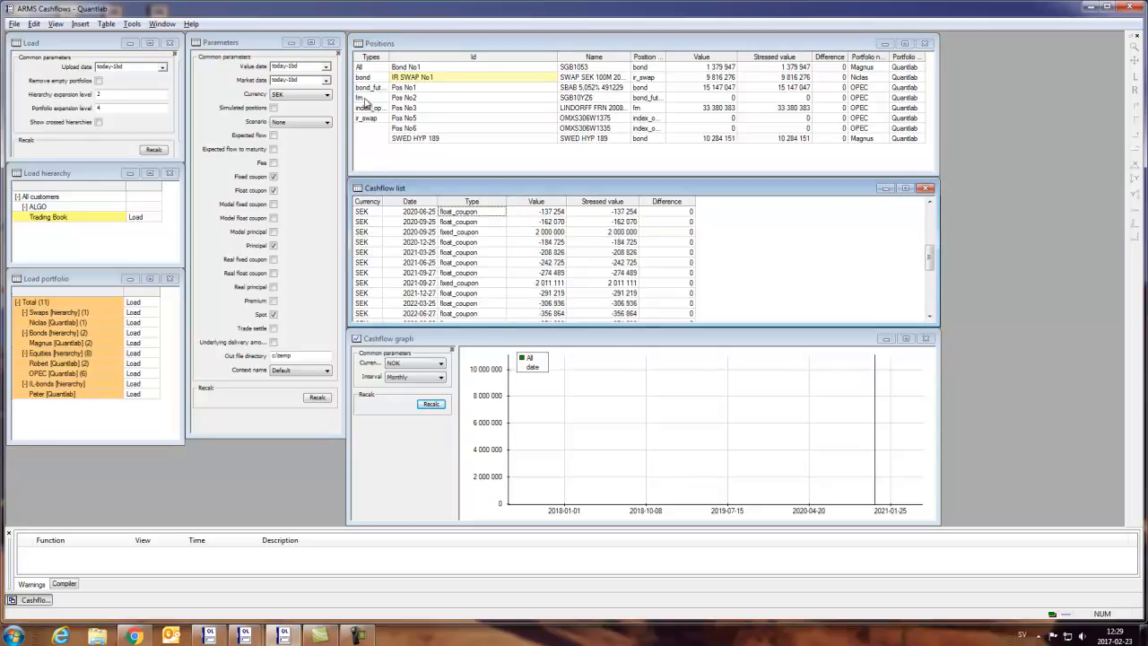
# Compare the cashflows of all positions, the bond type and Bond No1, ending with all position types listed
pyautogui.click(361, 69)
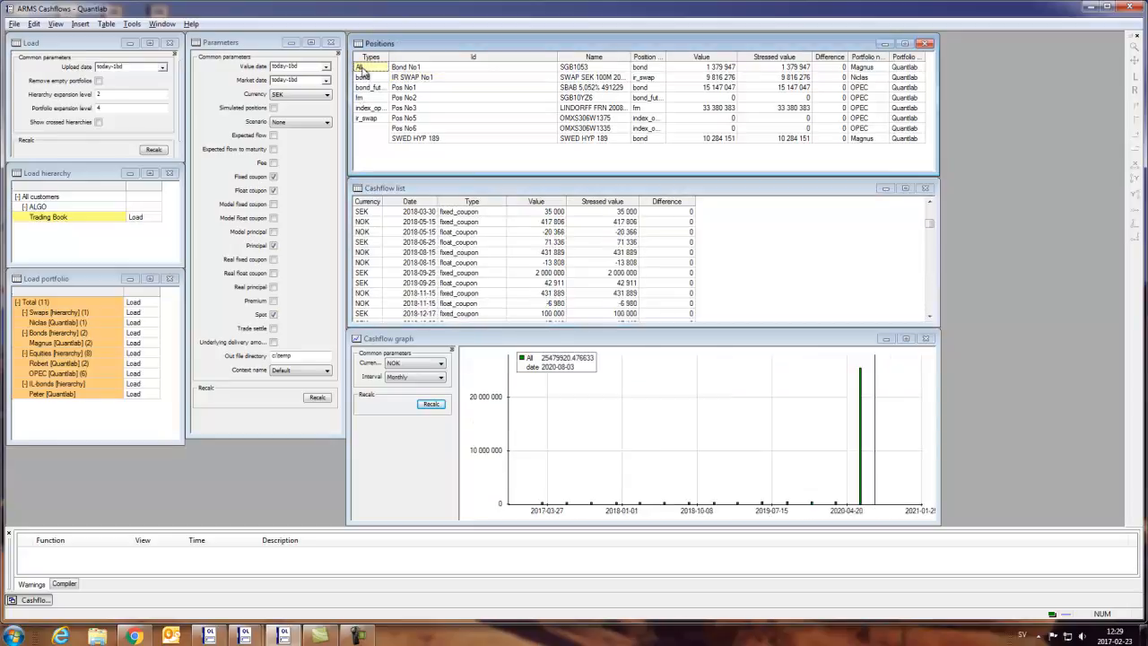
pyautogui.click(363, 77)
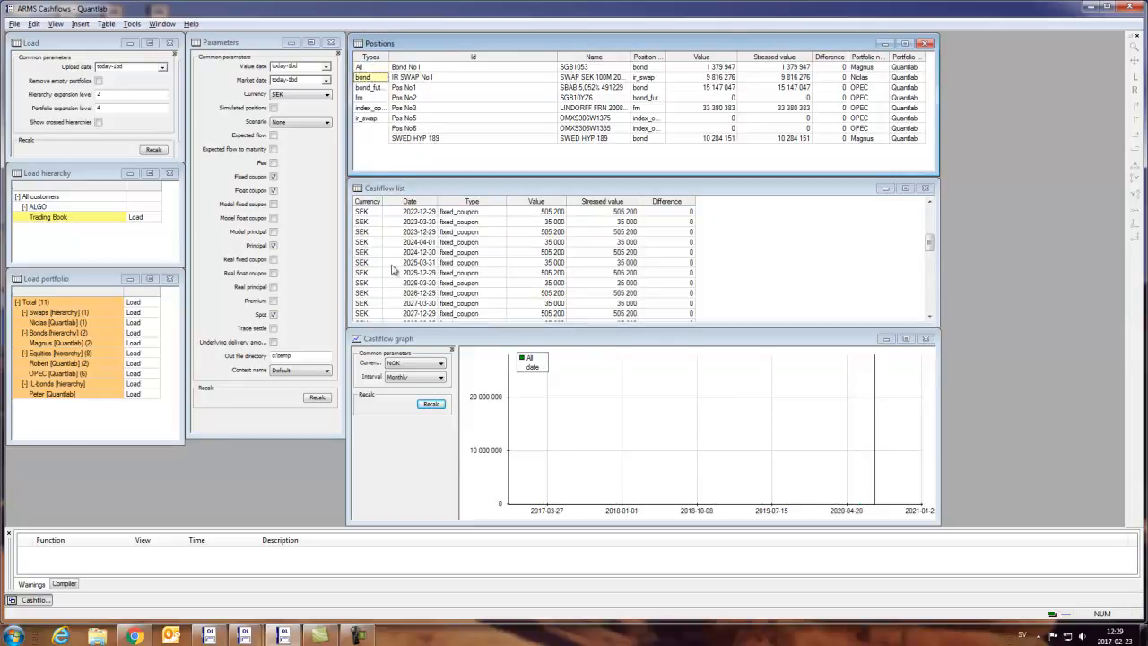
pyautogui.click(363, 67)
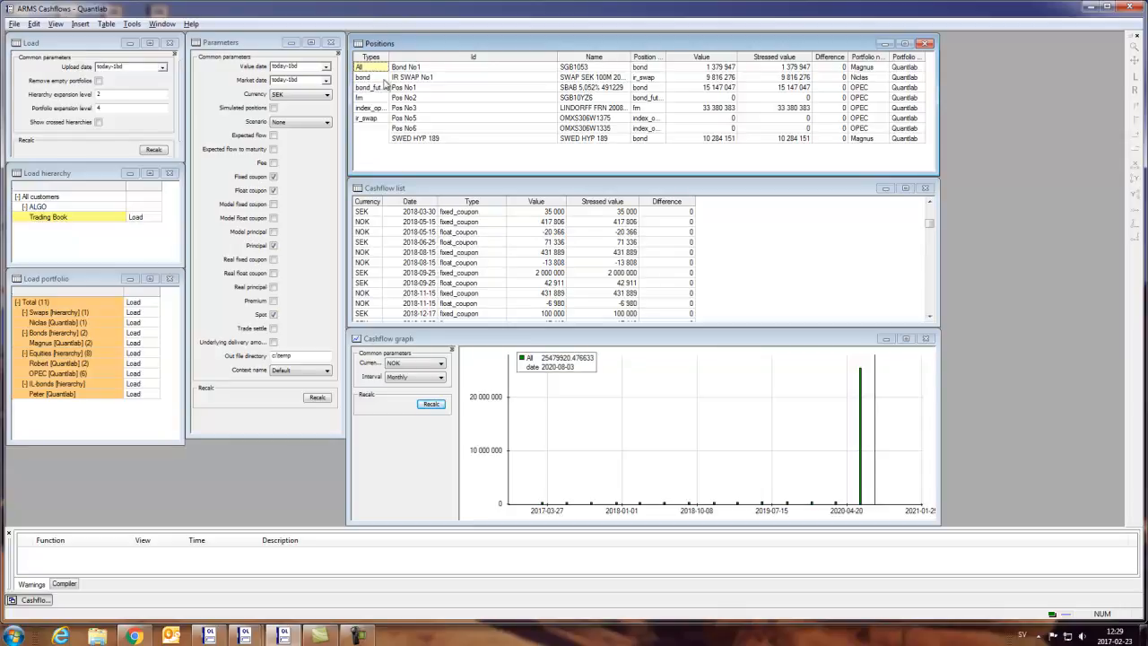
pyautogui.click(409, 69)
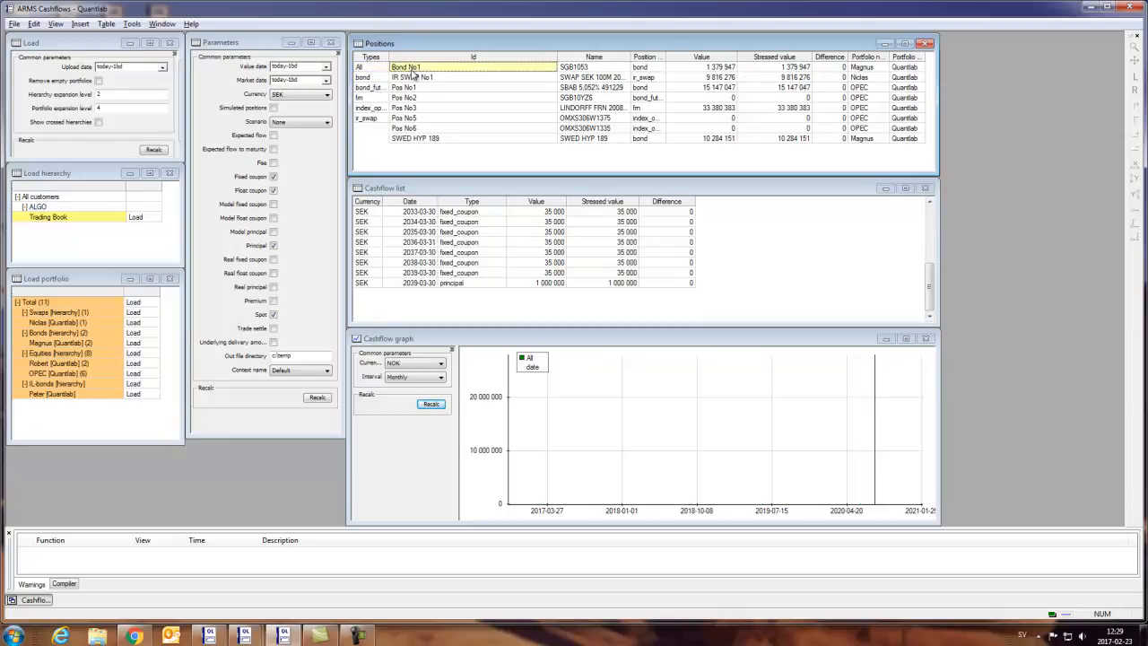
pyautogui.click(378, 68)
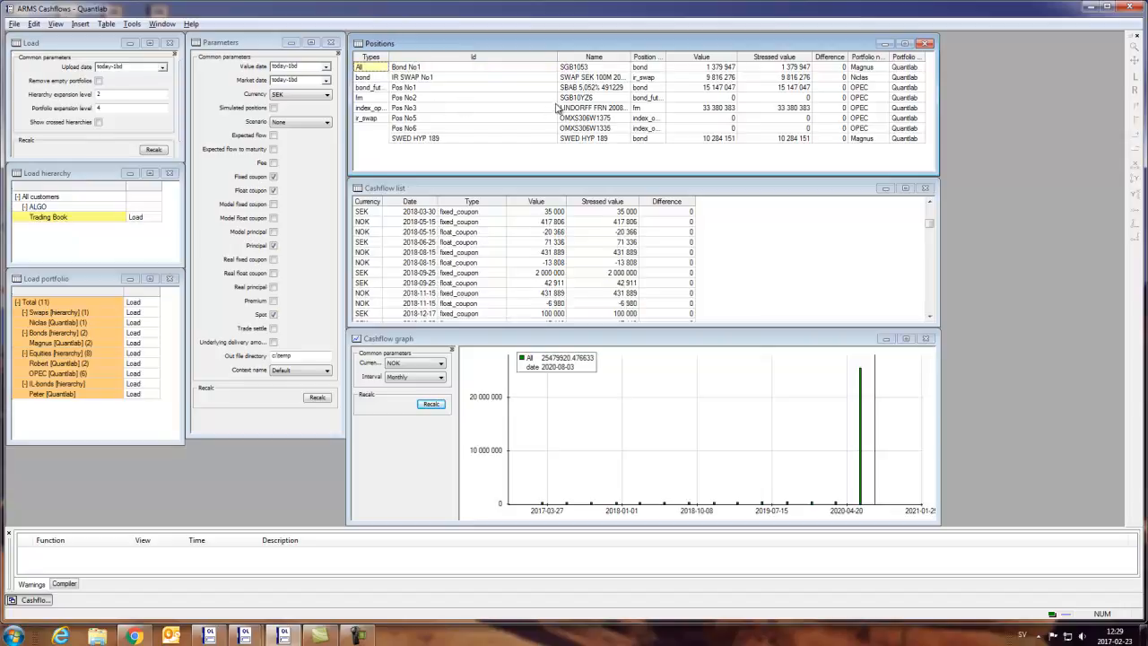
# Set the cashflow graph's currency to SEK, keep the monthly interval and recalculate the graph
pyautogui.click(451, 344)
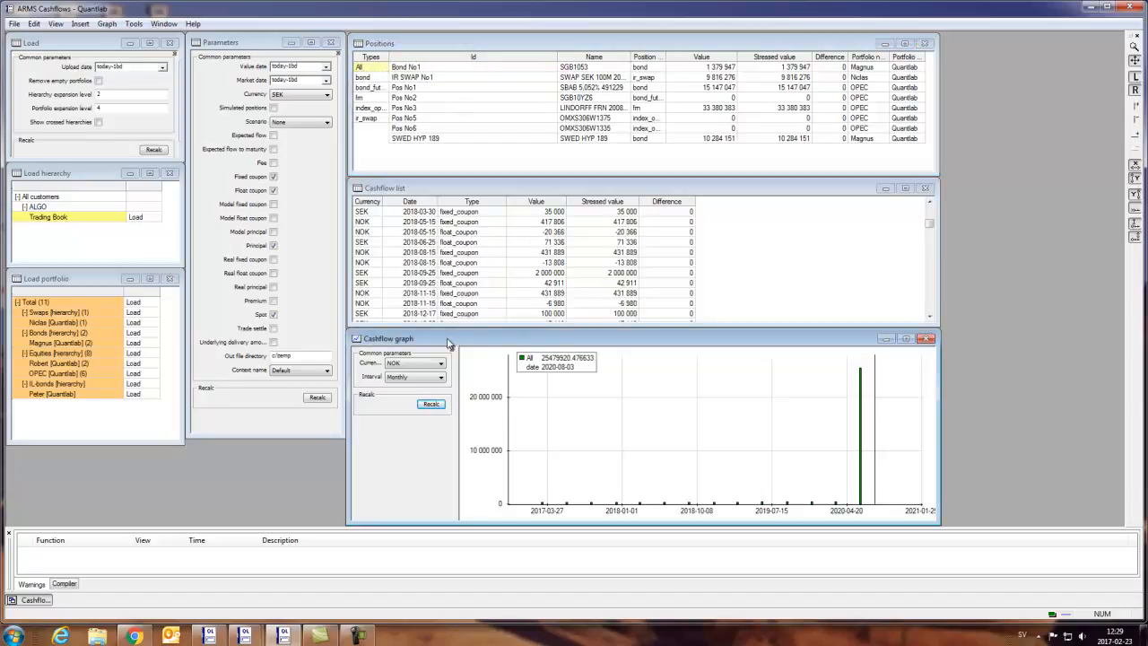
pyautogui.click(404, 363)
pyautogui.click(404, 380)
pyautogui.click(423, 404)
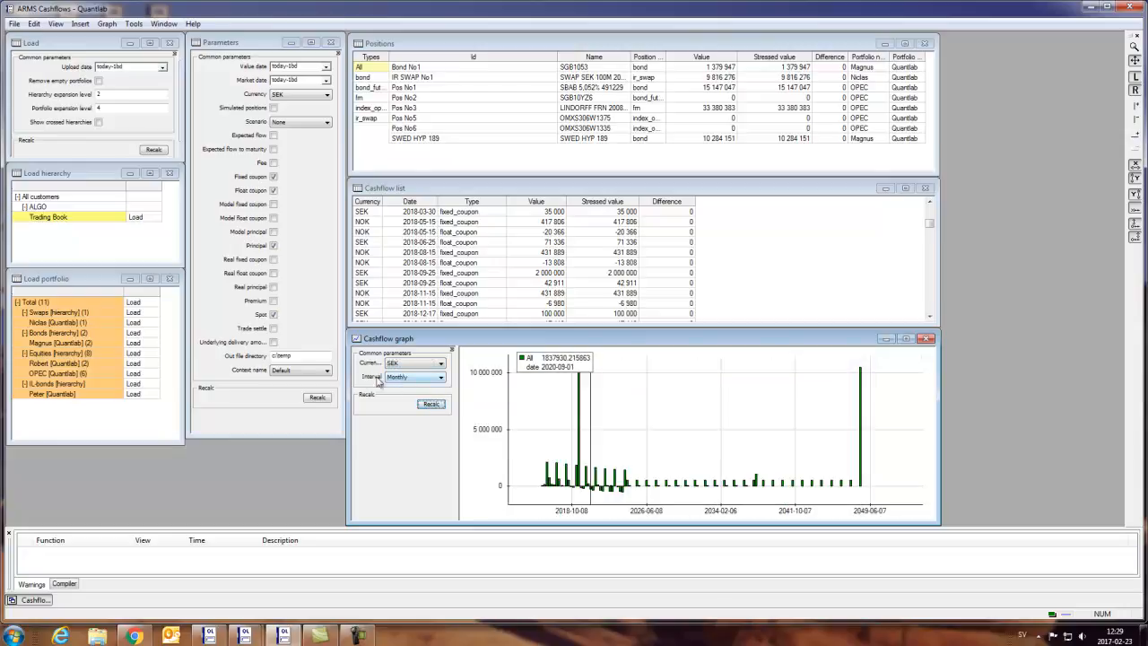
# Set the cashflow graph's interval to Weekly and recalculate it
pyautogui.click(403, 380)
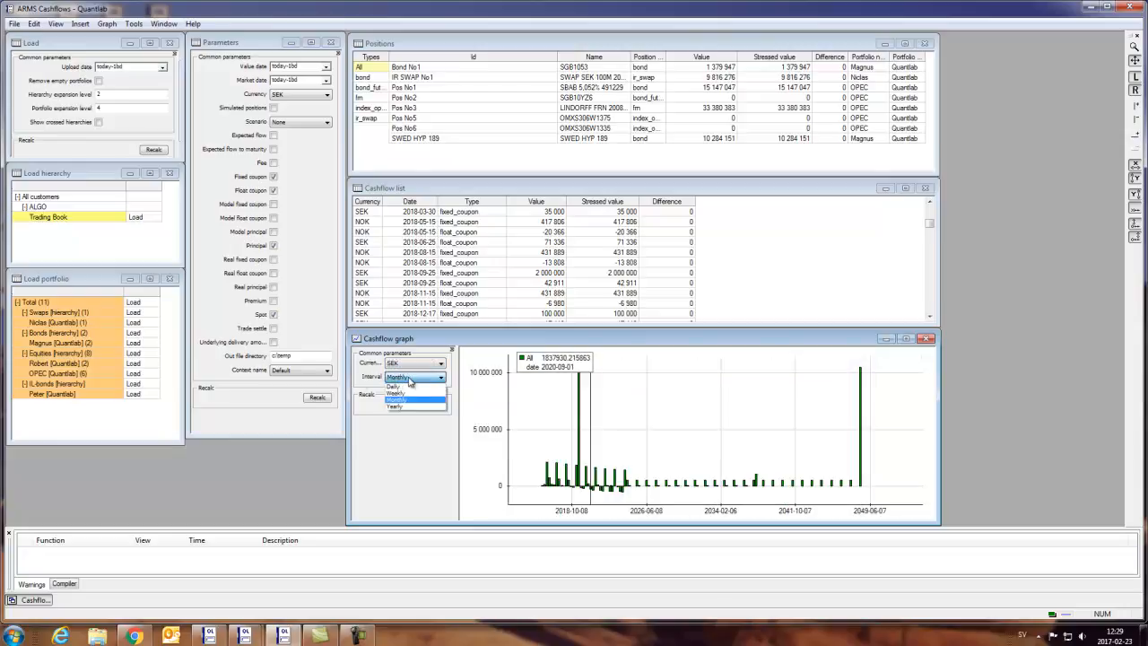
pyautogui.click(408, 394)
pyautogui.click(428, 405)
# Set the cashflow graph's interval to Yearly and recalculate it
pyautogui.click(412, 378)
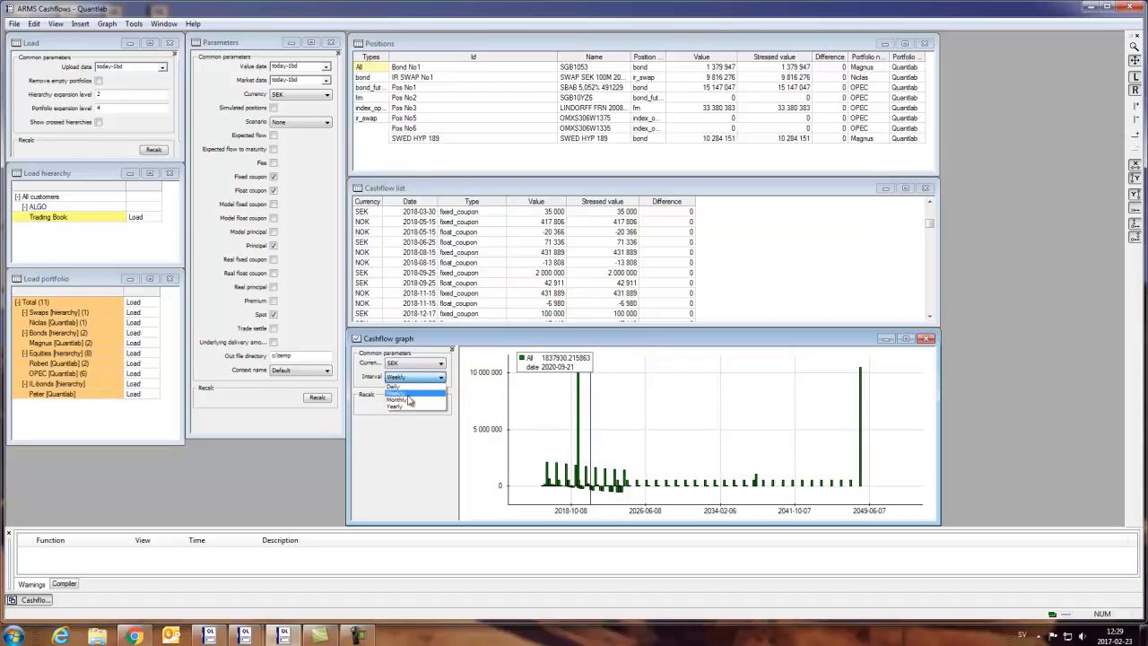
pyautogui.click(408, 411)
pyautogui.click(430, 404)
# Highlight the All series in the cashflow graph through its legend entry and clear the highlight again
pyautogui.click(544, 361)
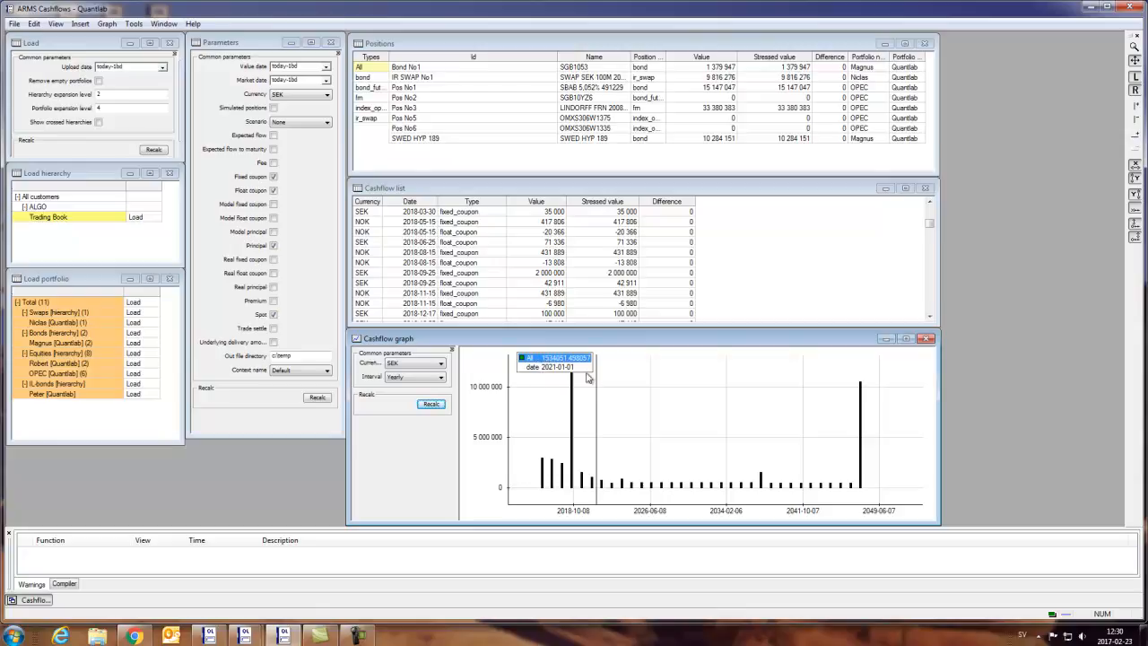
pyautogui.click(615, 406)
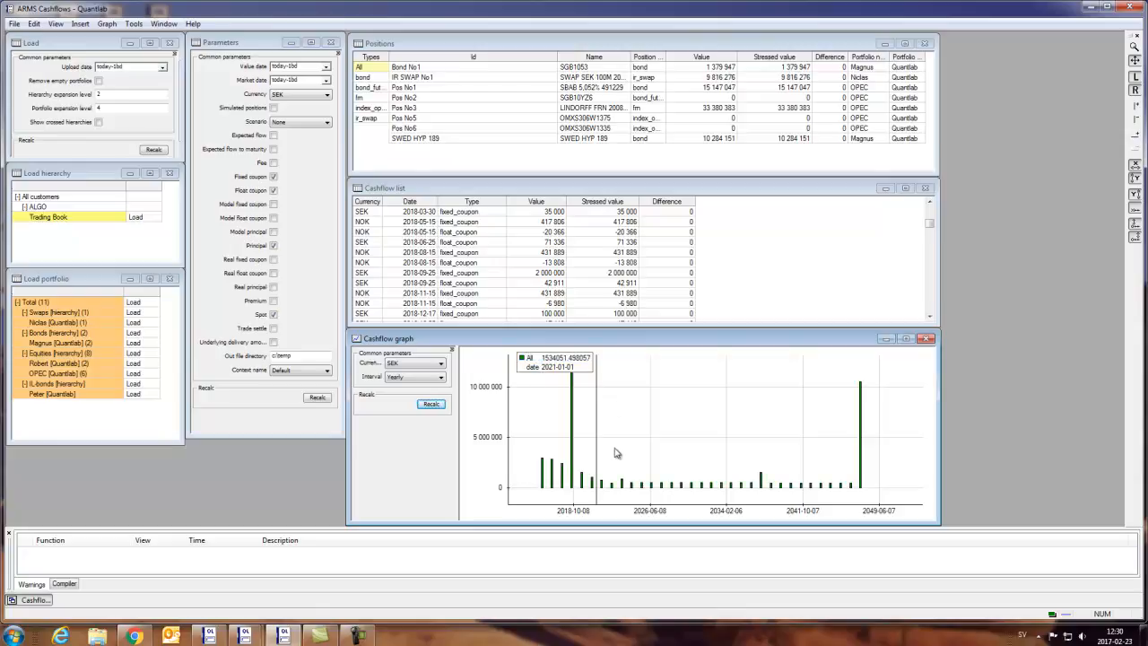
pyautogui.click(534, 358)
pyautogui.click(562, 392)
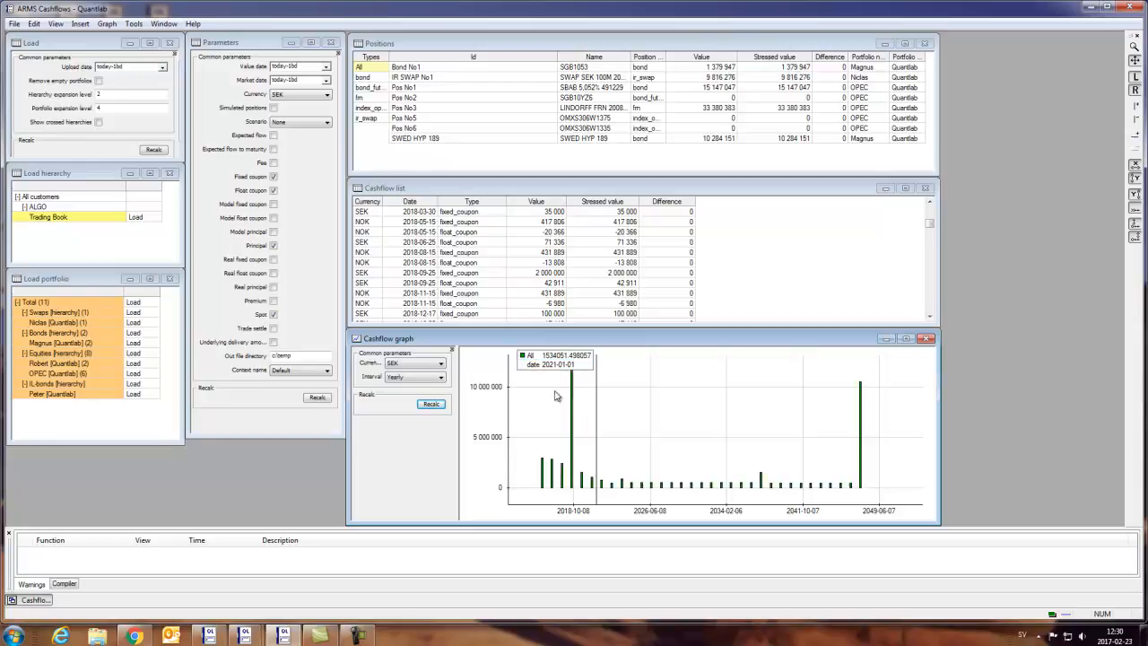
# Add the Fixed coupon, Float coupon and Principal curves to the cashflow graph alongside the All curve
pyautogui.rightClick(629, 381)
pyautogui.moveTo(658, 398)
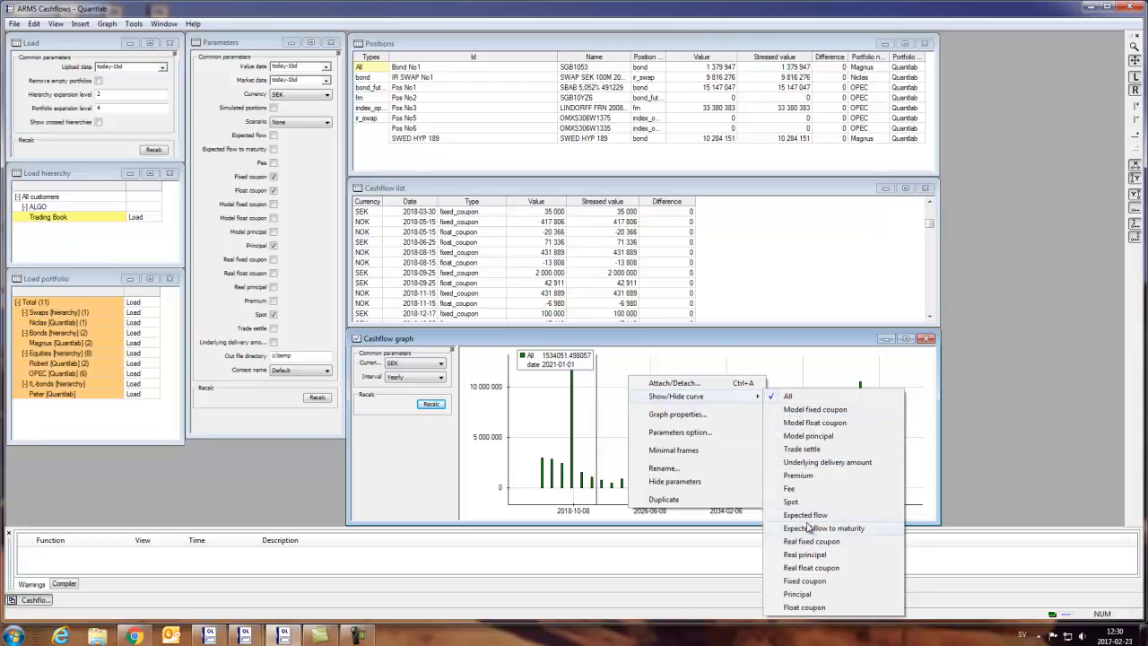
pyautogui.click(800, 581)
pyautogui.rightClick(614, 423)
pyautogui.moveTo(664, 438)
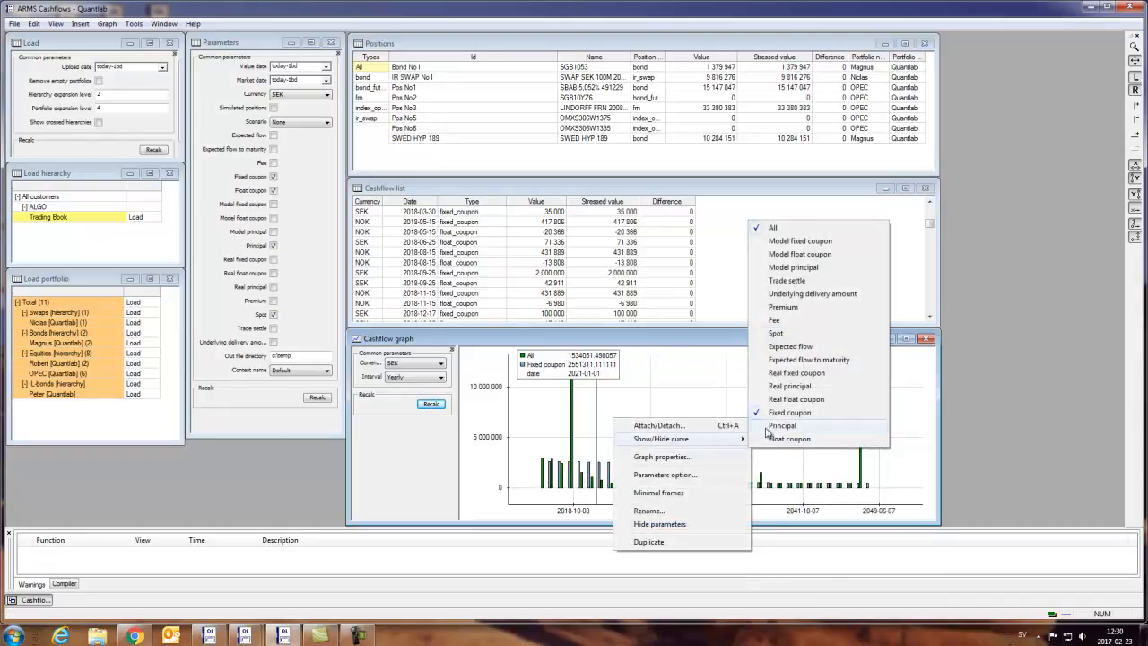
pyautogui.click(769, 438)
pyautogui.rightClick(666, 411)
pyautogui.moveTo(758, 428)
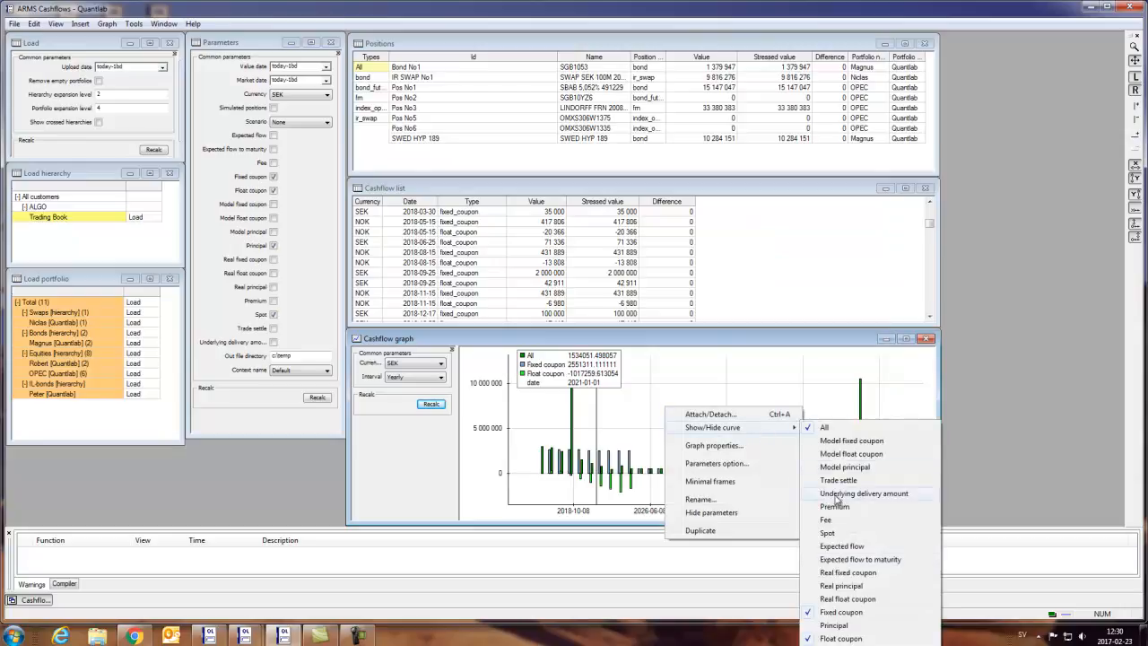
pyautogui.click(825, 625)
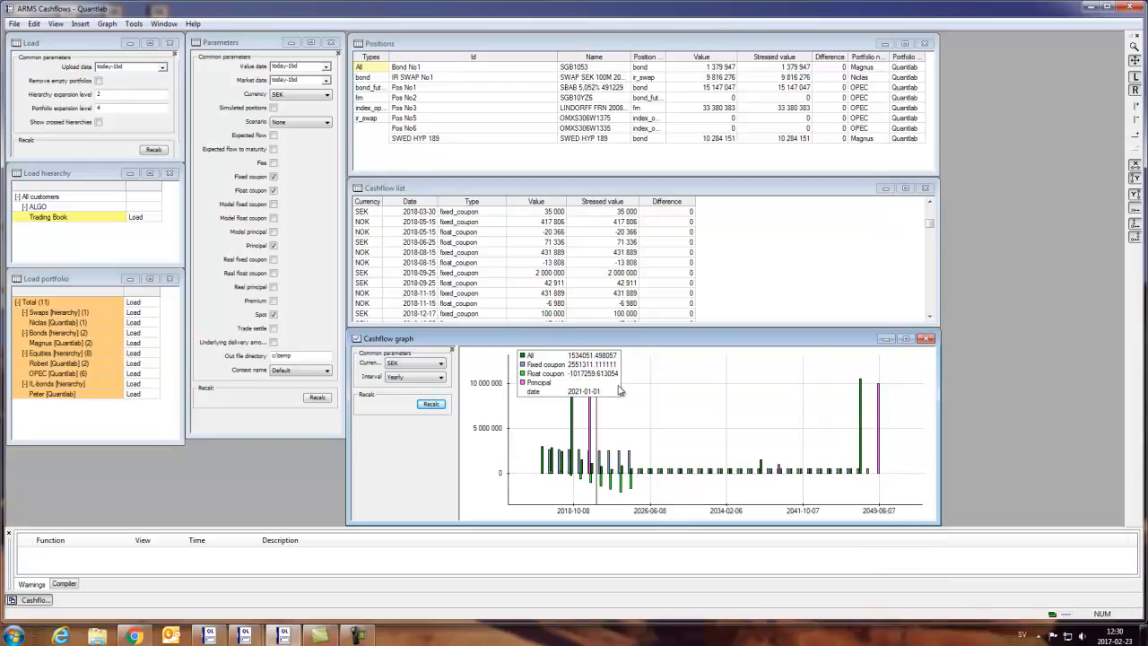
# Move the cashflow graph's legend clear of the early bars and inspect the coupon bars up close
pyautogui.moveTo(567, 365); pyautogui.dragTo(687, 380)
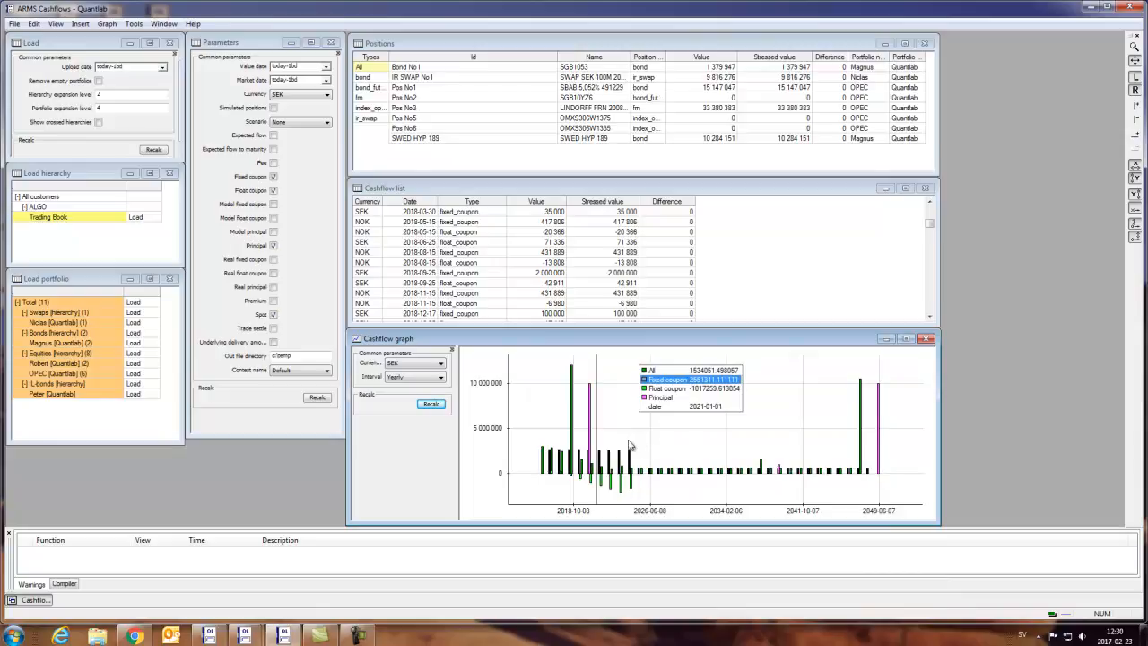
pyautogui.scroll(2, 627, 443)
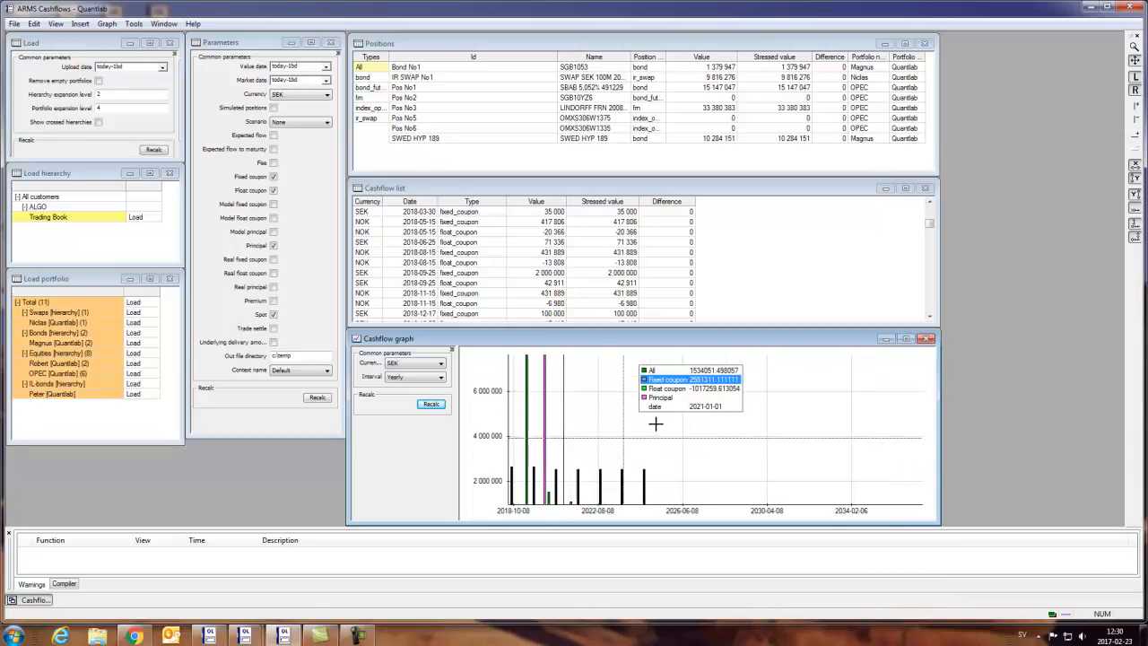
pyautogui.moveTo(593, 444); pyautogui.dragTo(544, 427)
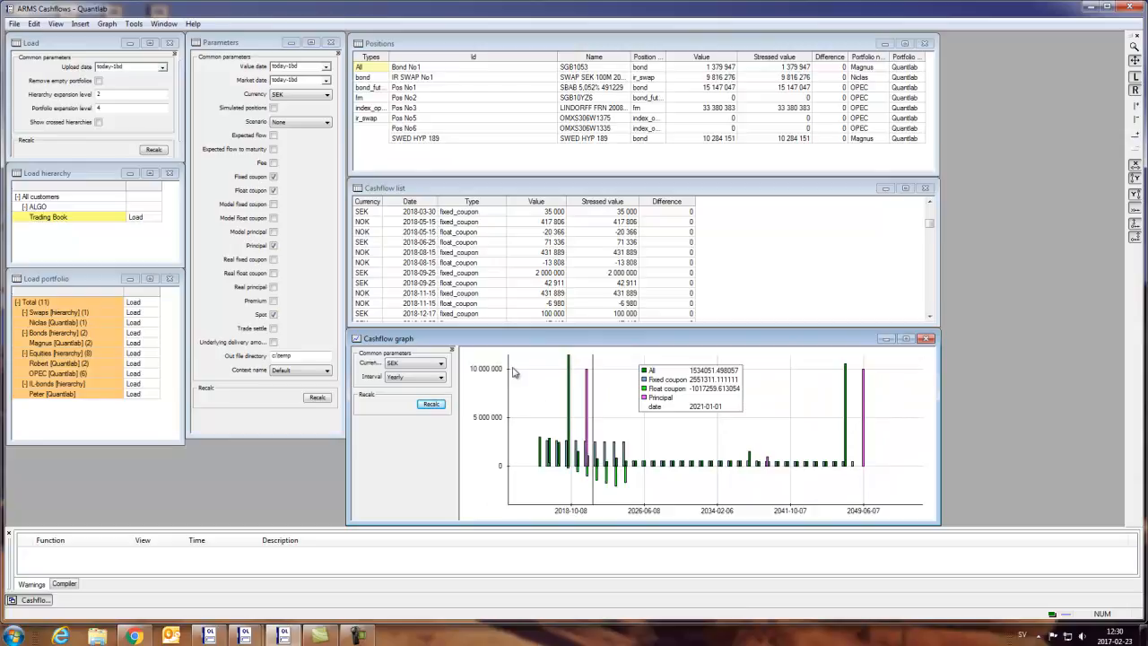
# Select the visible cashflow list rows across all columns, and clear the selection again
pyautogui.click(455, 224)
pyautogui.moveTo(373, 216); pyautogui.dragTo(733, 321)
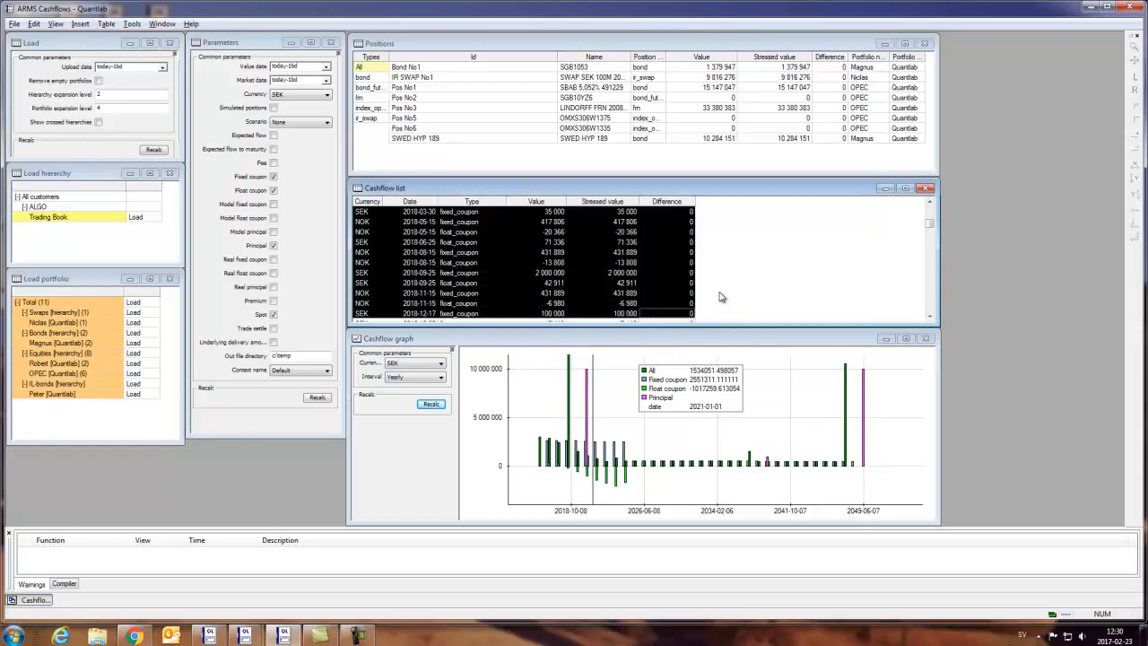
pyautogui.click(538, 260)
pyautogui.click(551, 420)
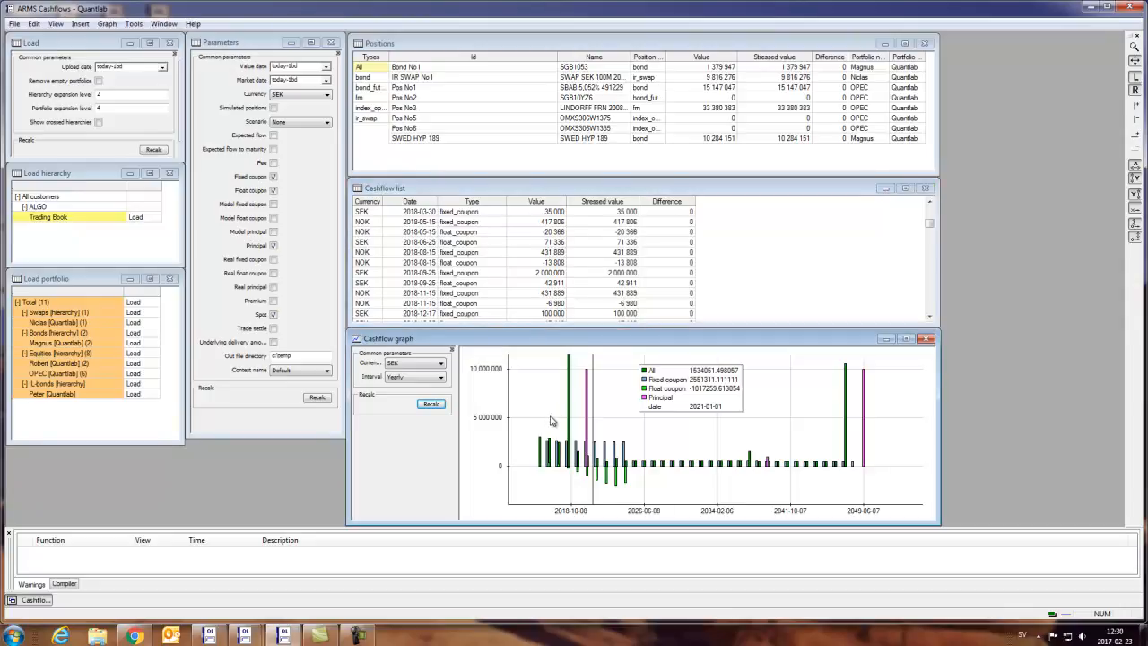
# Copy the data of the All curve from the cashflow graph
pyautogui.click(668, 372)
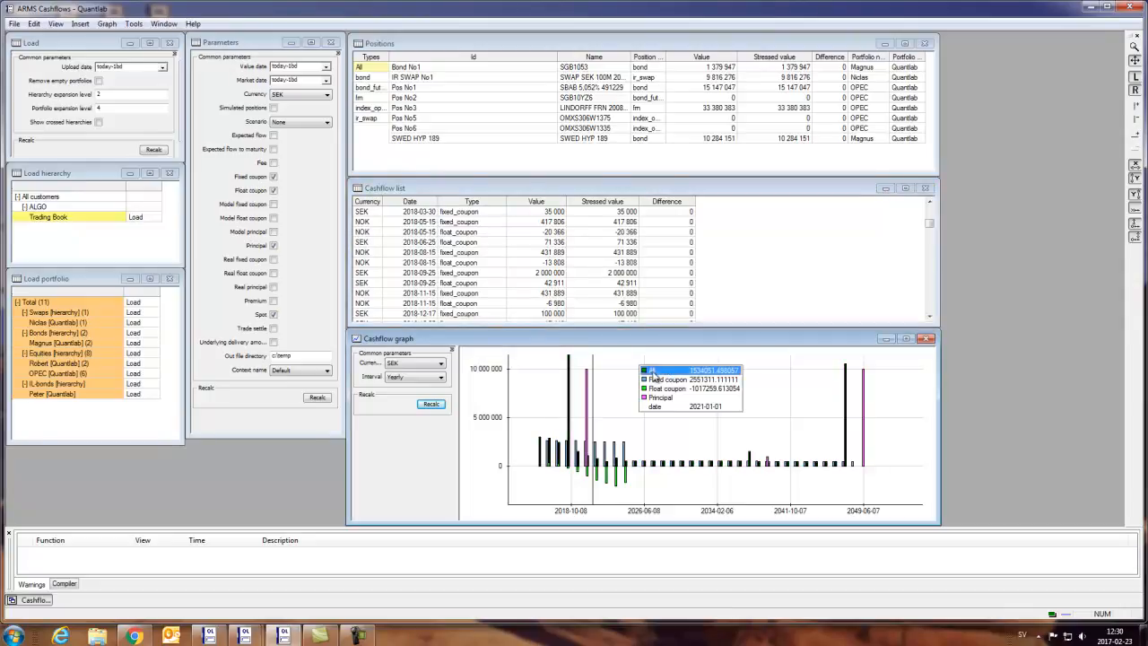
pyautogui.rightClick(654, 374)
pyautogui.click(686, 428)
# Open a blank Excel workbook, paste the All curve data at cell C3, and widen column C to fit the dates
pyautogui.click(11, 635)
pyautogui.click(59, 468)
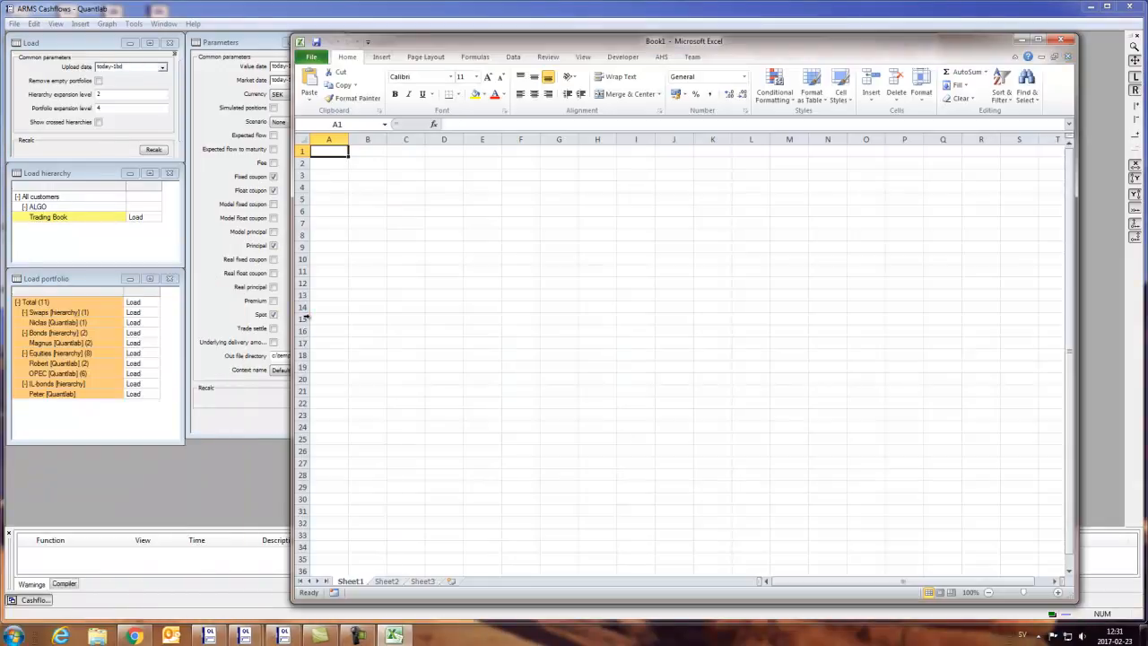
pyautogui.click(408, 175)
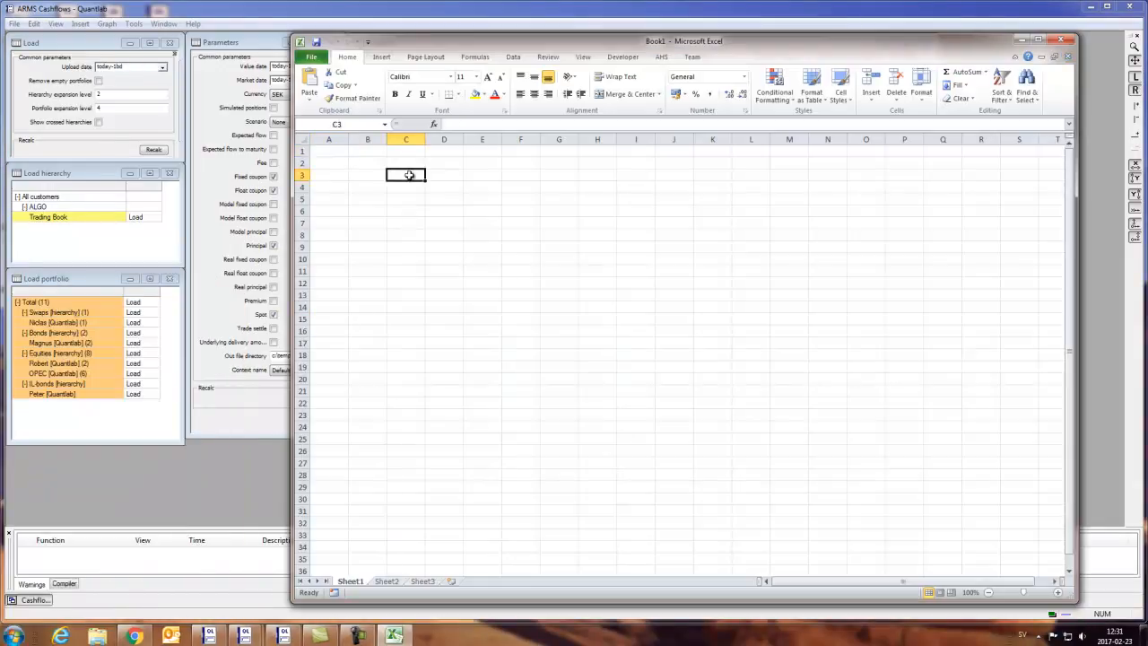
pyautogui.hotkey('ctrl', 'v')
pyautogui.moveTo(426, 139); pyautogui.dragTo(463, 141)
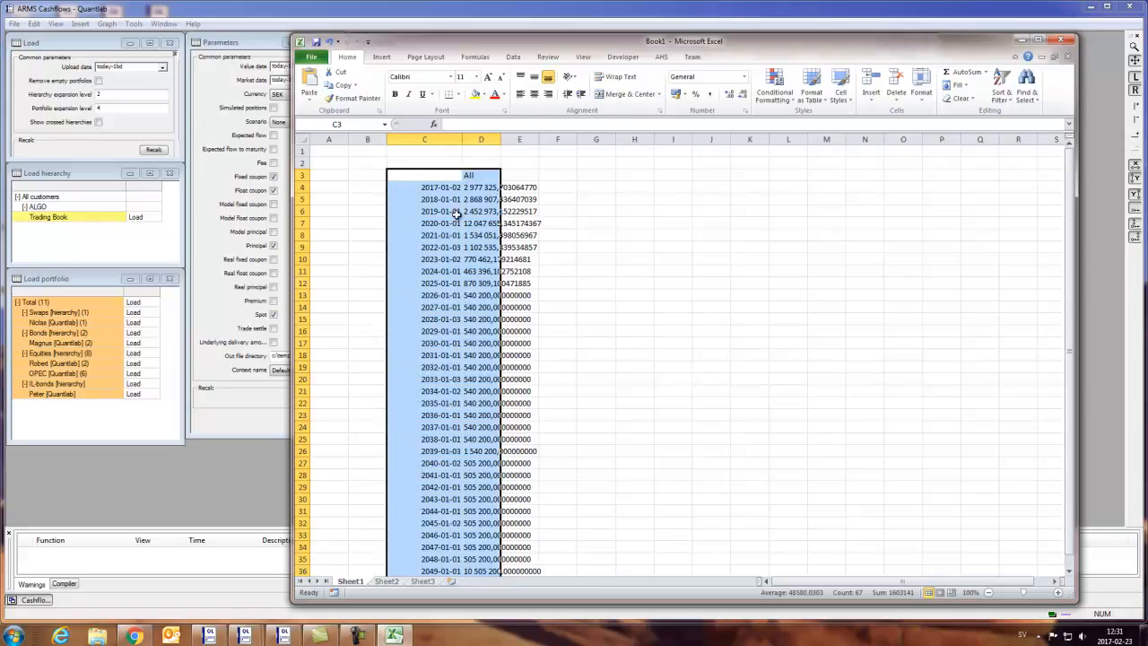
pyautogui.click(575, 235)
# Copy the cashflow graph from ARMS Cashflows as a picture and paste it at cell F3 of the Excel sheet
pyautogui.hotkey('alt', 'Tab')
pyautogui.click(536, 407)
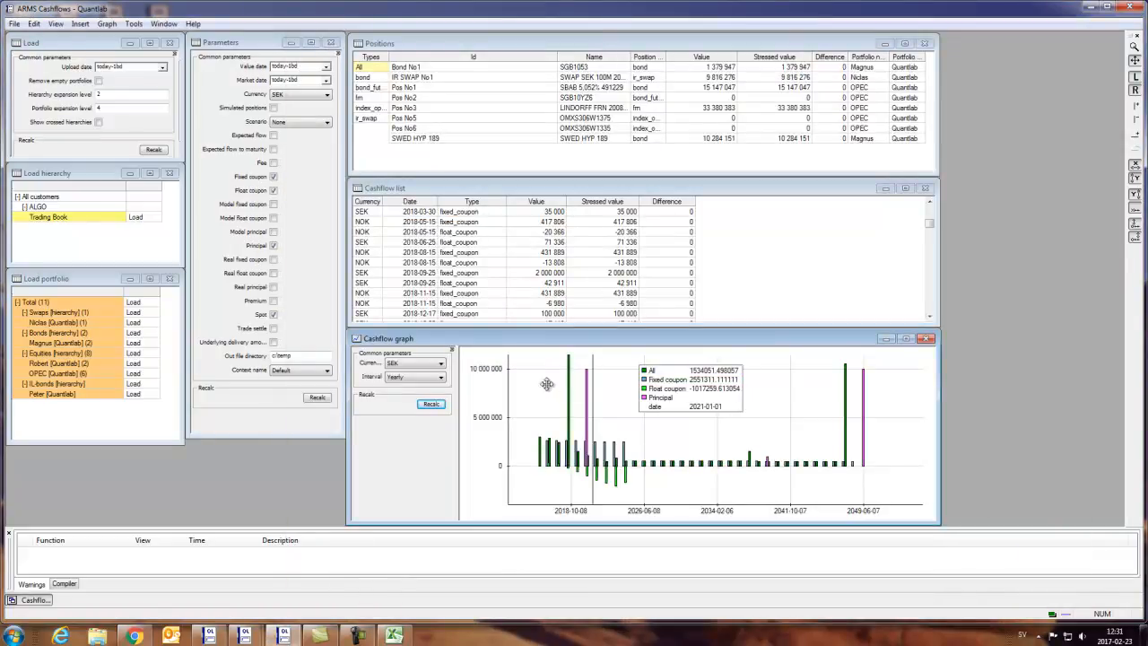
pyautogui.hotkey('alt', 'Tab')
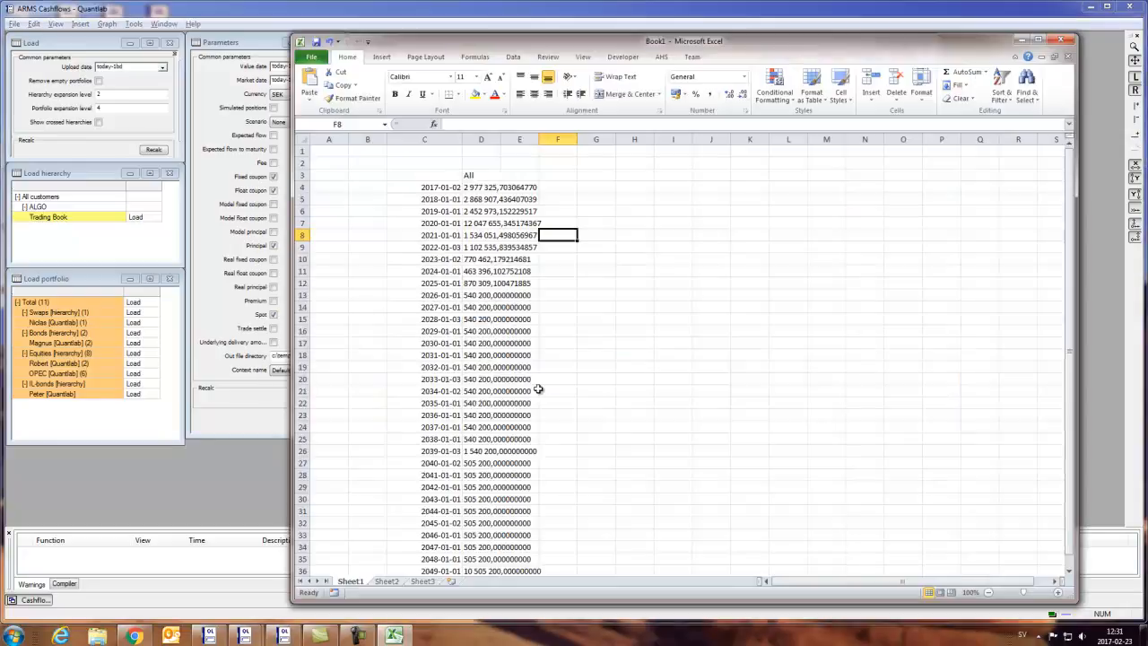
pyautogui.click(565, 175)
pyautogui.hotkey('ctrl', 'v')
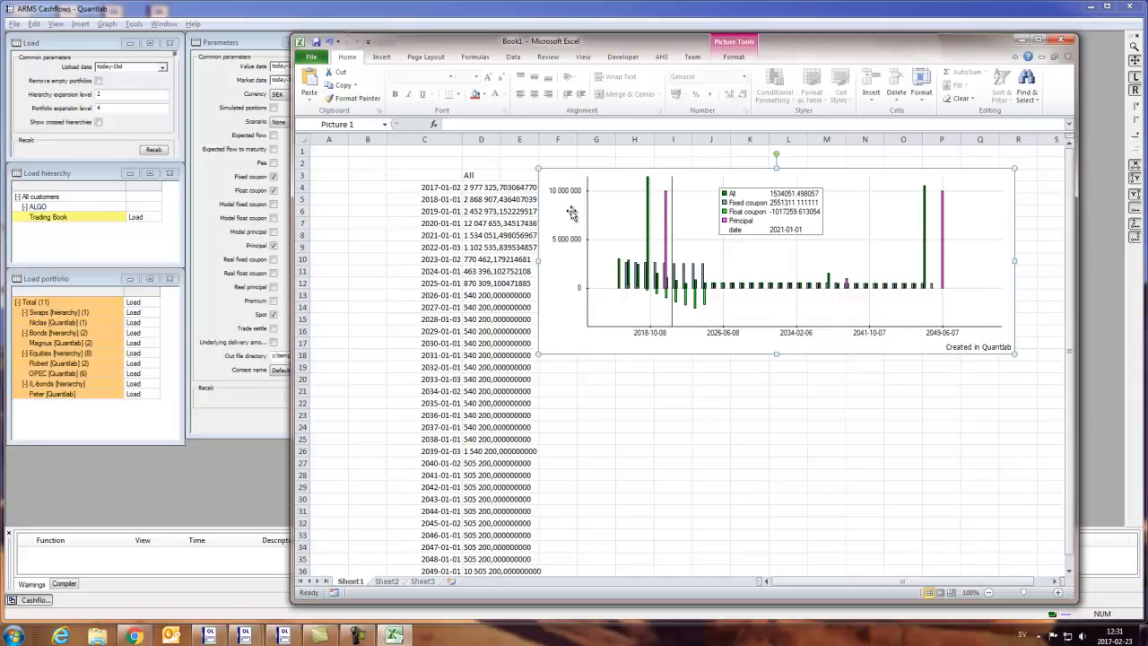
# Switch back to ARMS Cashflows and re-enter c:\temp as the out file directory in Parameters
pyautogui.hotkey('alt', 'Tab')
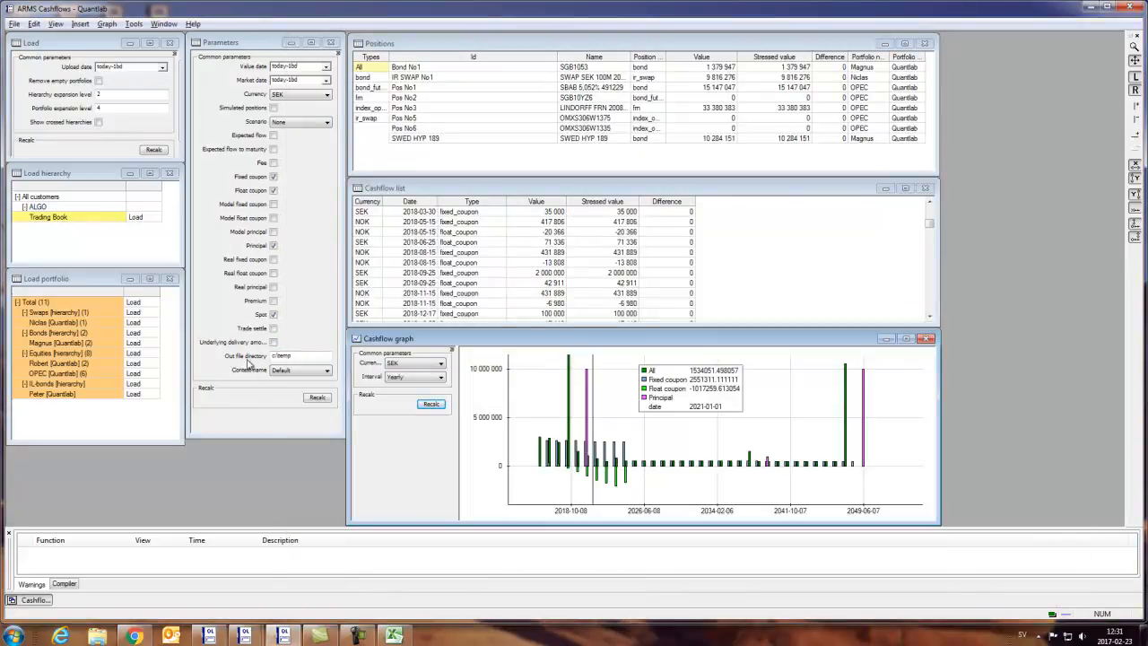
pyautogui.click(279, 359)
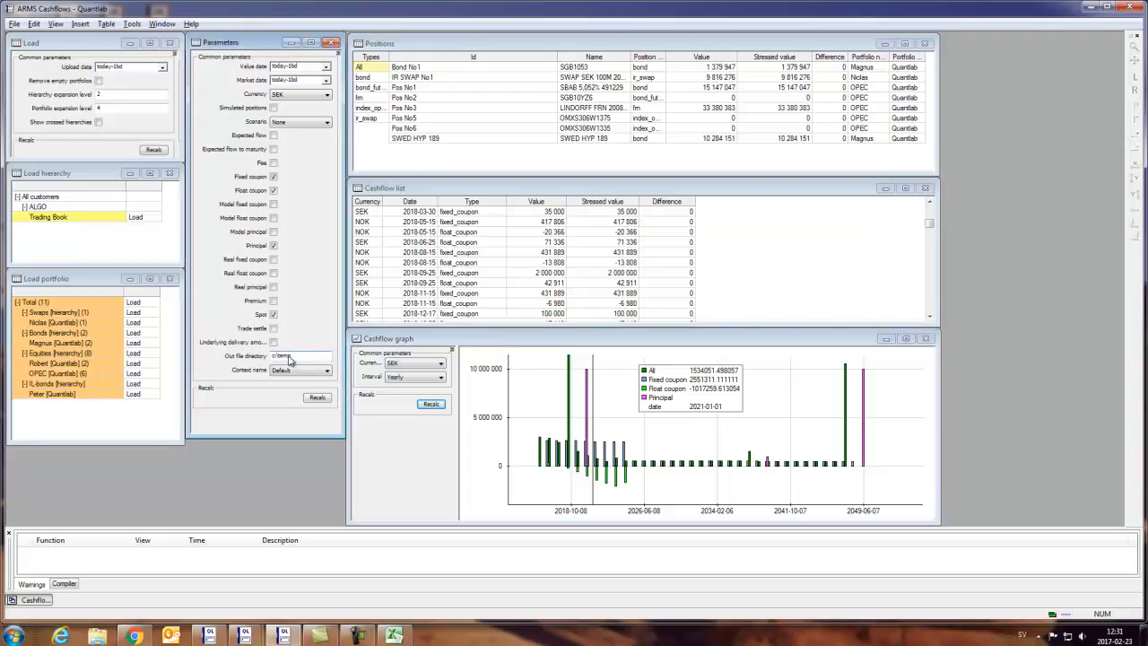
pyautogui.moveTo(301, 358); pyautogui.dragTo(269, 357)
pyautogui.press('BackSpace')
pyautogui.press('Return')
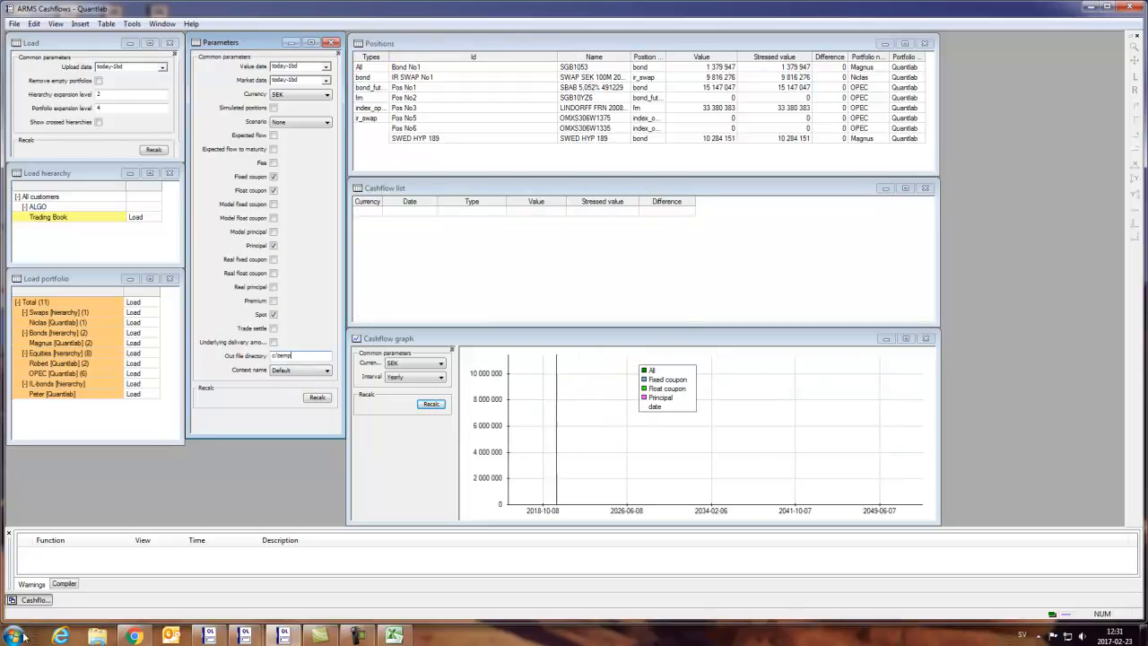
# Browse to C:\temp in Windows Explorer, widen the file name column, and open the first exported cashflows file in the list
pyautogui.click(96, 634)
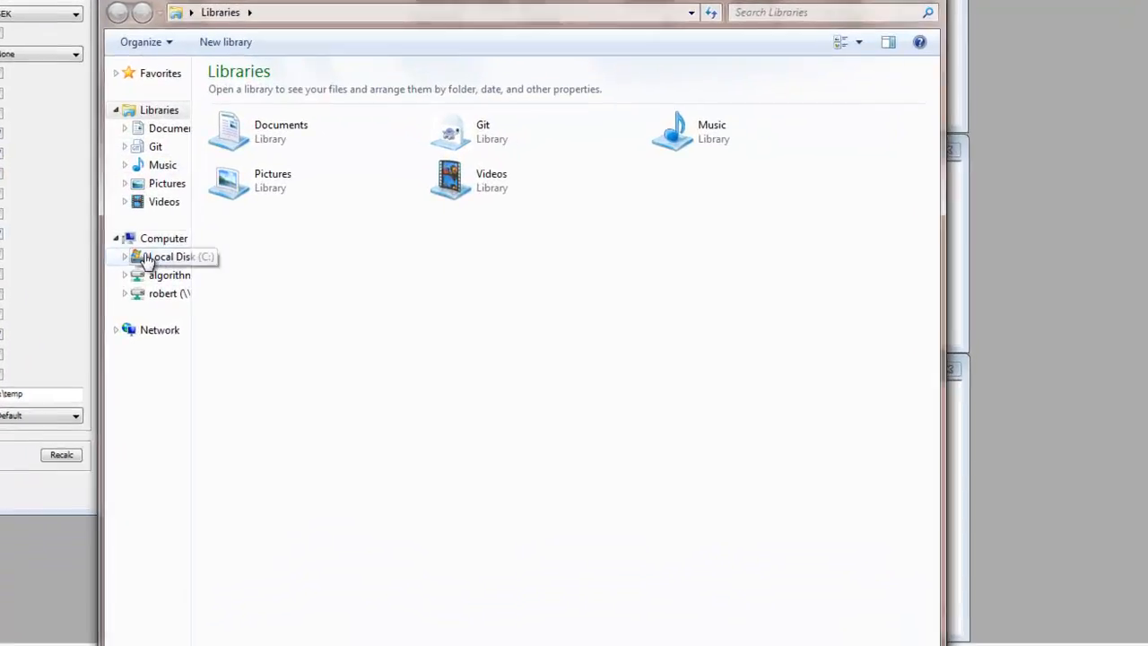
pyautogui.click(391, 261)
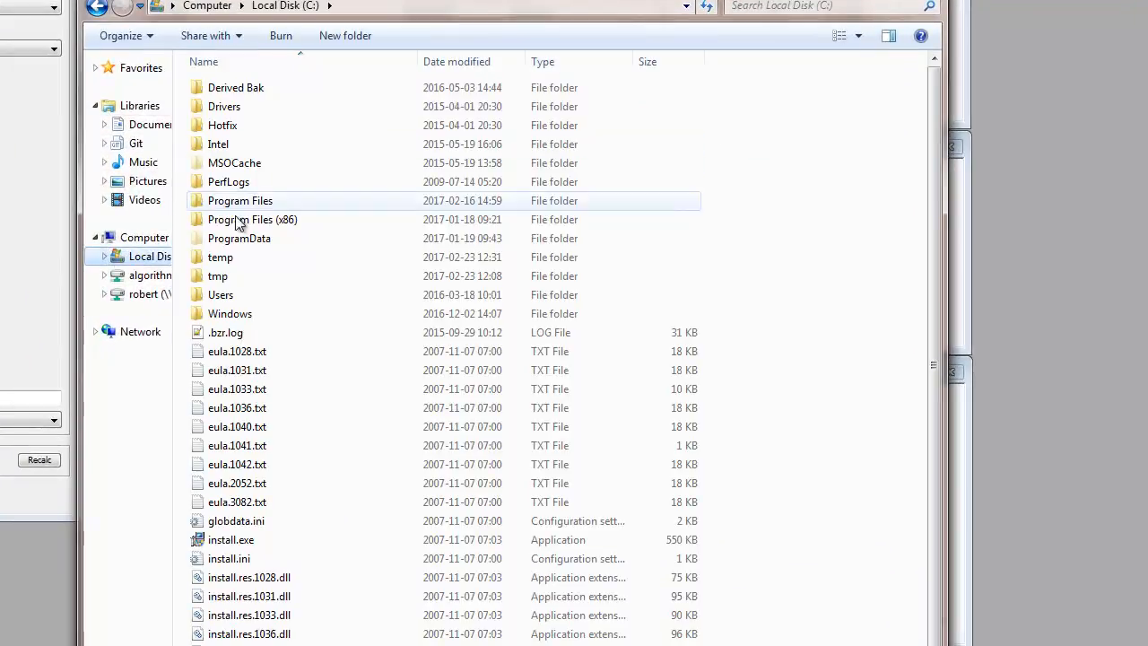
pyautogui.doubleClick(221, 258)
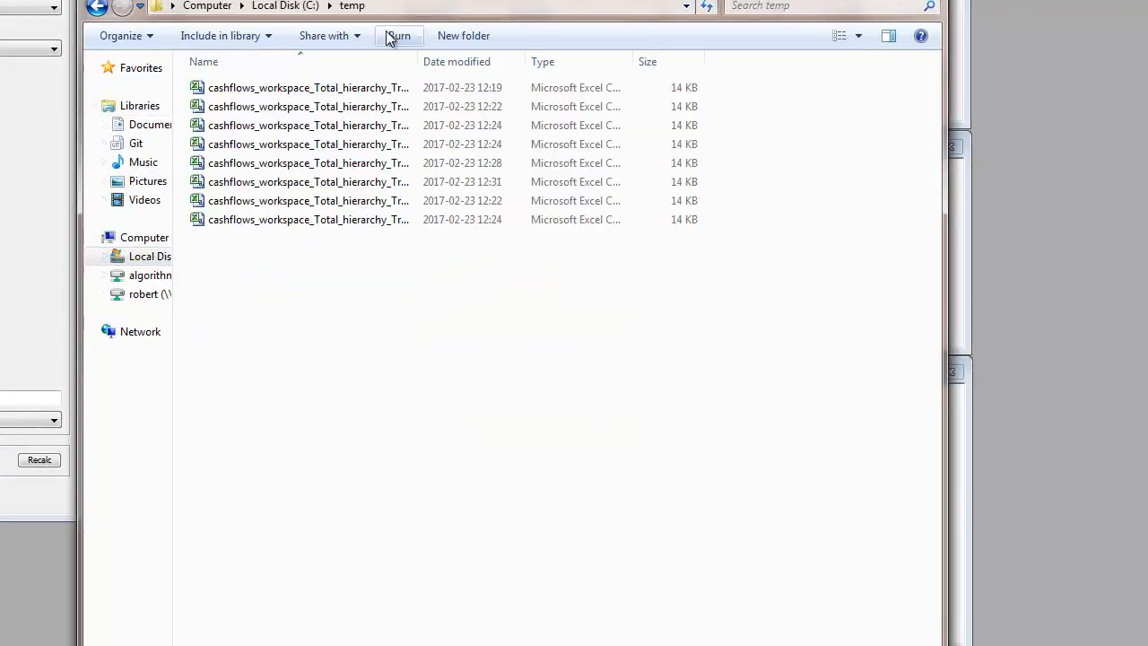
pyautogui.moveTo(417, 61); pyautogui.dragTo(543, 61)
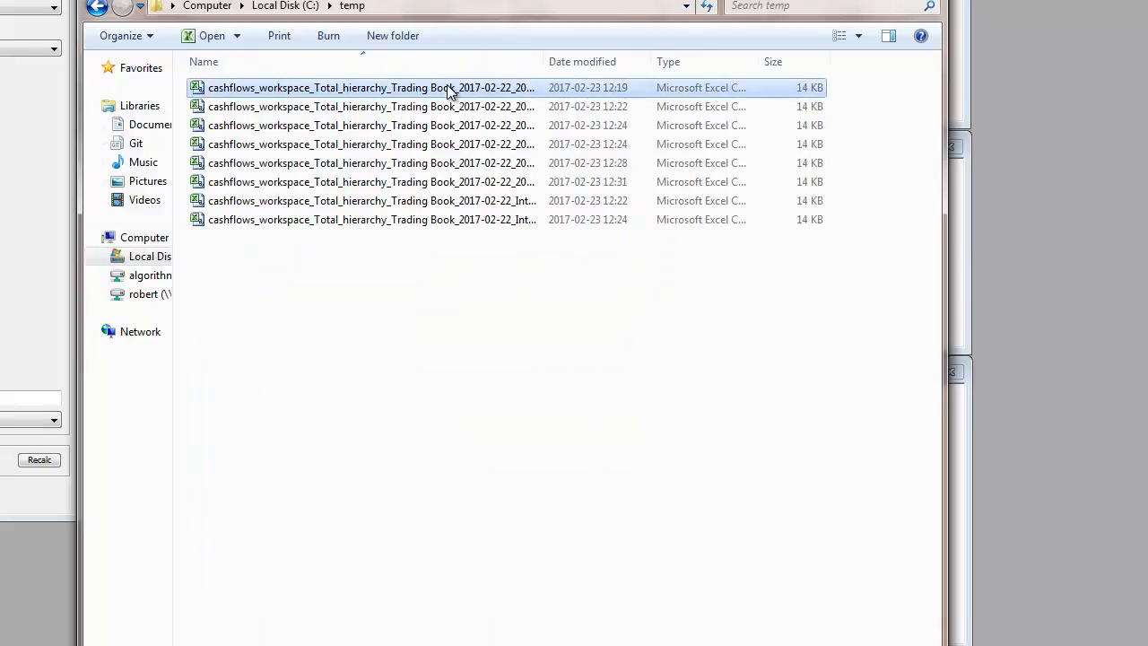
pyautogui.doubleClick(451, 88)
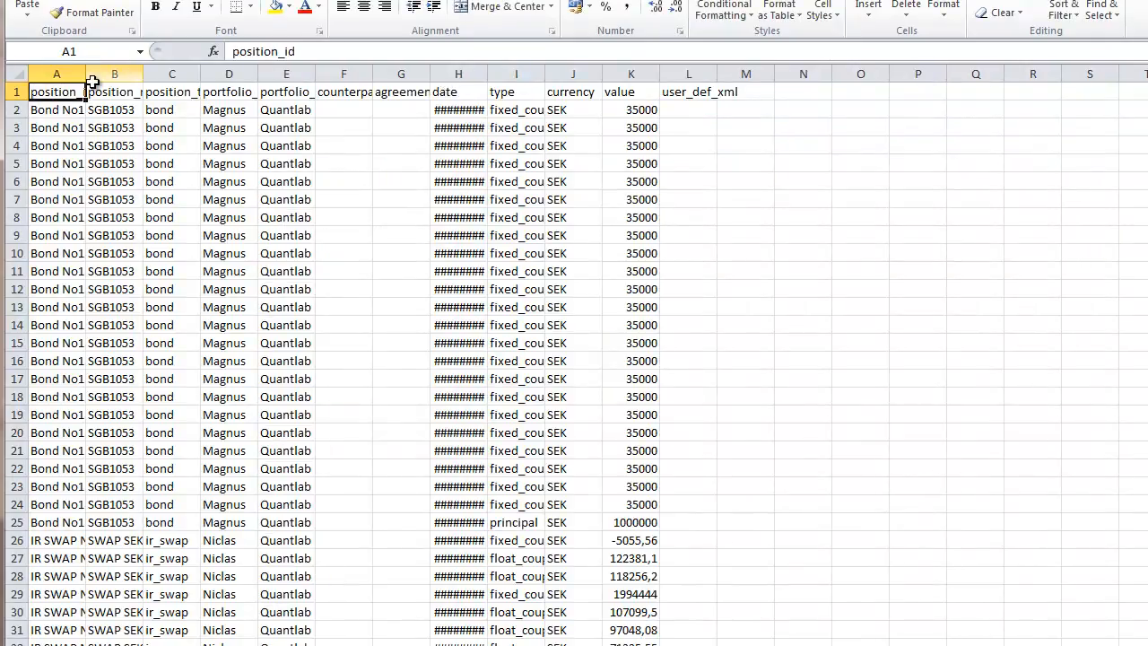
# Widen the position_id, position_type, type and date columns of the cashflows file so their contents are readable
pyautogui.click(90, 92)
pyautogui.moveTo(86, 74); pyautogui.dragTo(143, 75)
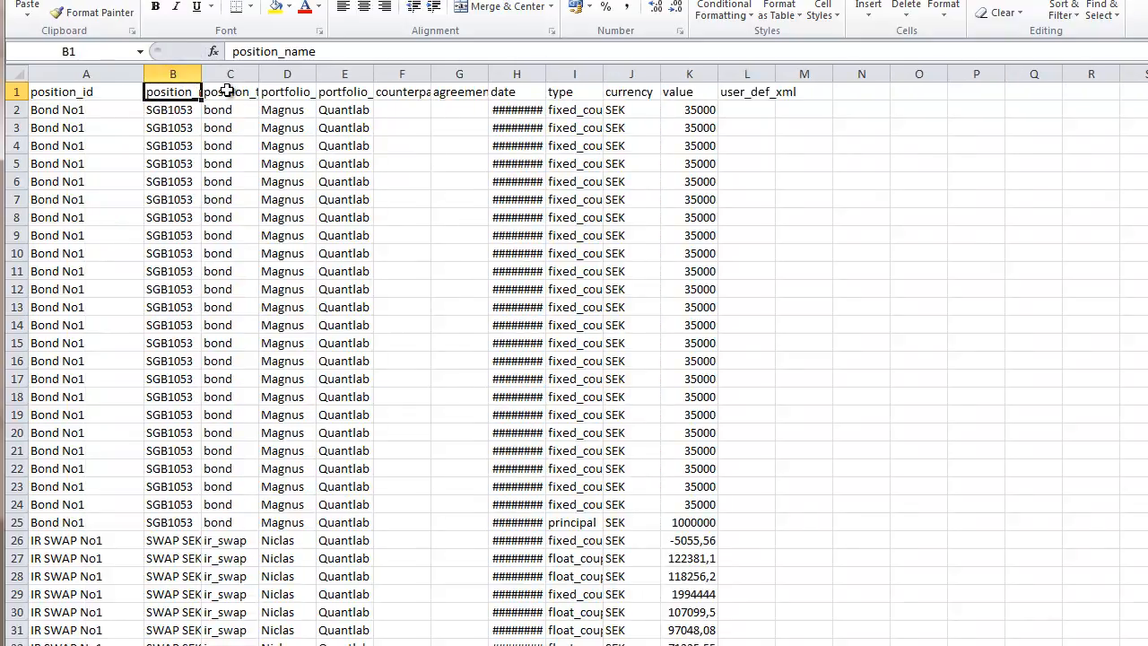
pyautogui.moveTo(259, 74); pyautogui.dragTo(323, 74)
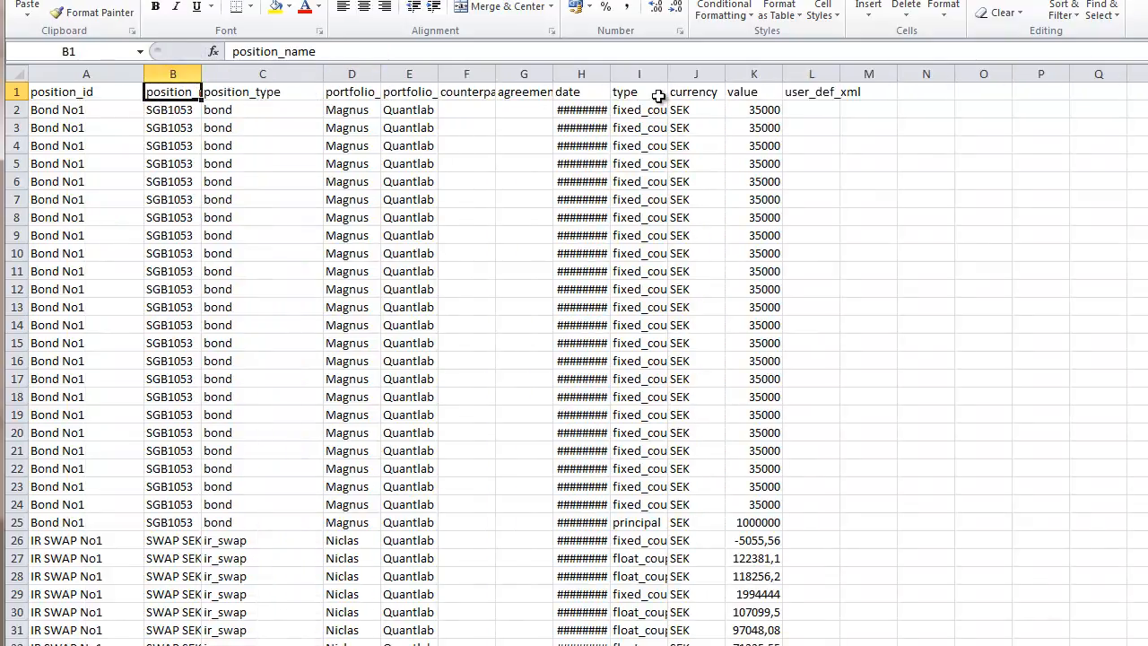
pyautogui.moveTo(667, 74); pyautogui.dragTo(722, 73)
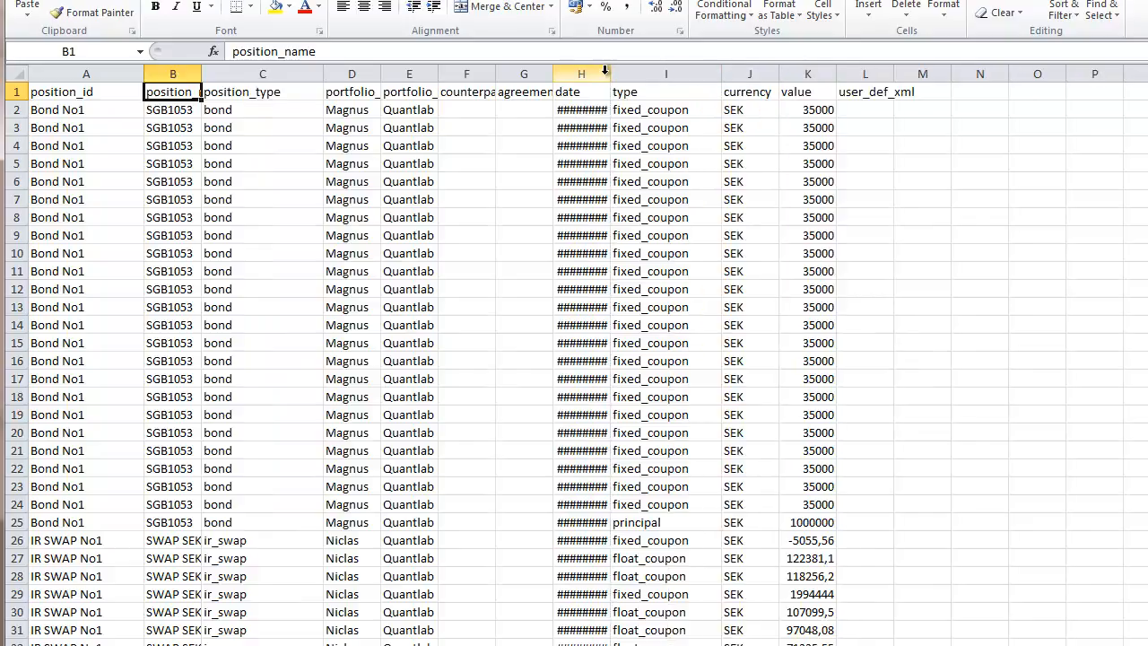
pyautogui.moveTo(611, 74); pyautogui.dragTo(668, 73)
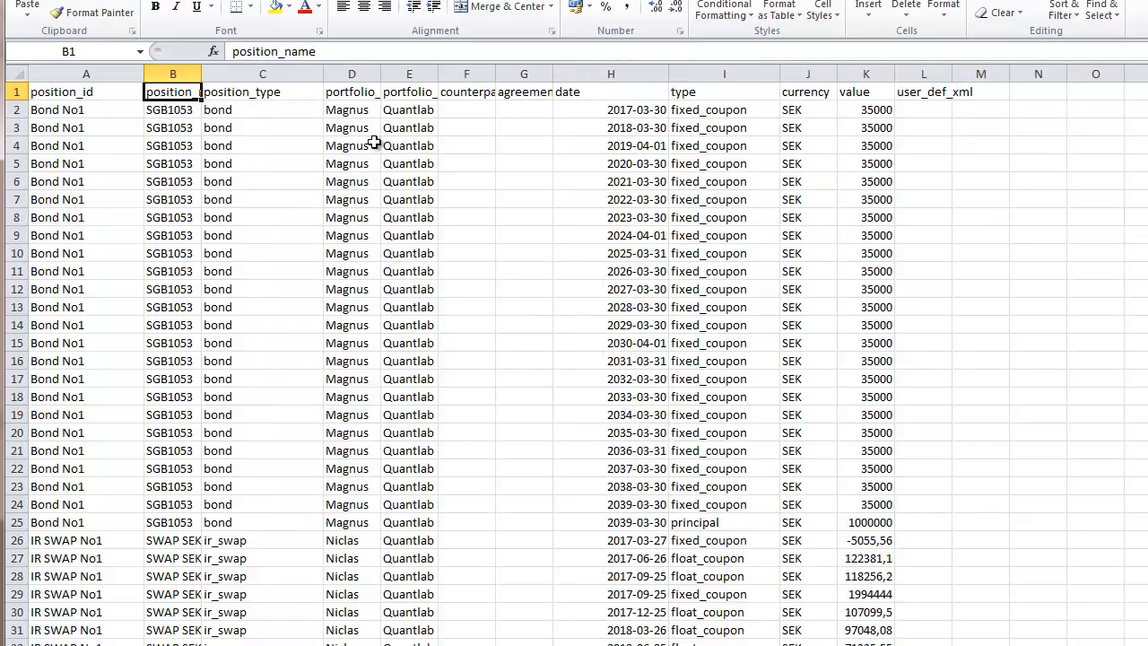
# Add filters to the header row A1:L1 and filter the type column to fixed_coupon only
pyautogui.moveTo(94, 96); pyautogui.dragTo(906, 92)
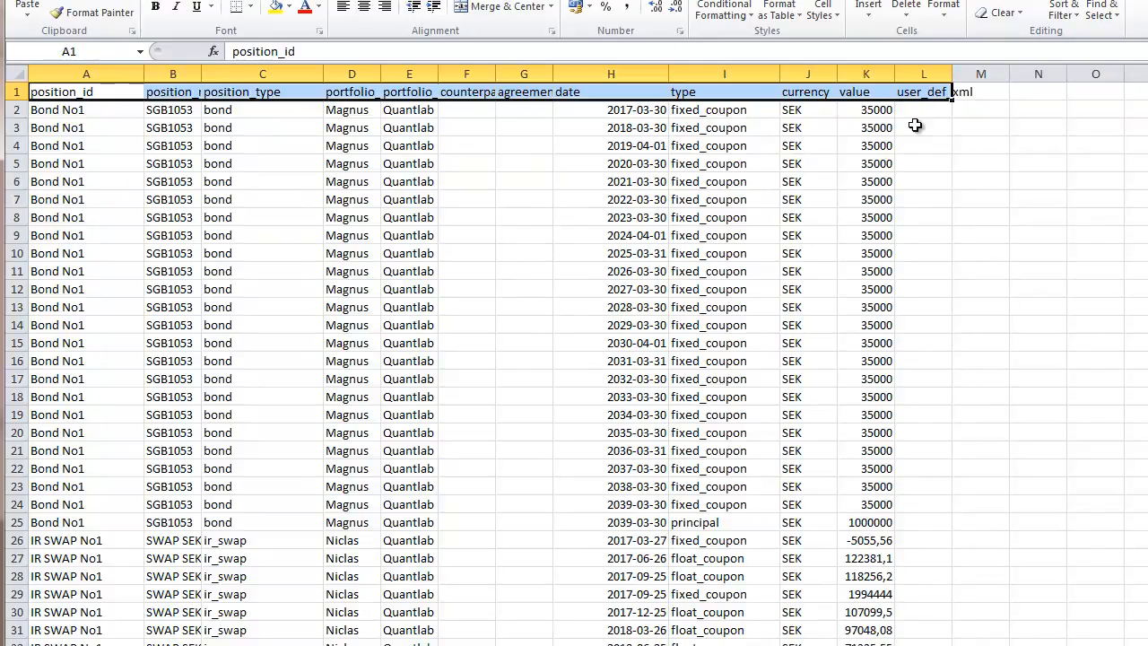
pyautogui.hotkey('ctrl', 'shift', 'l')
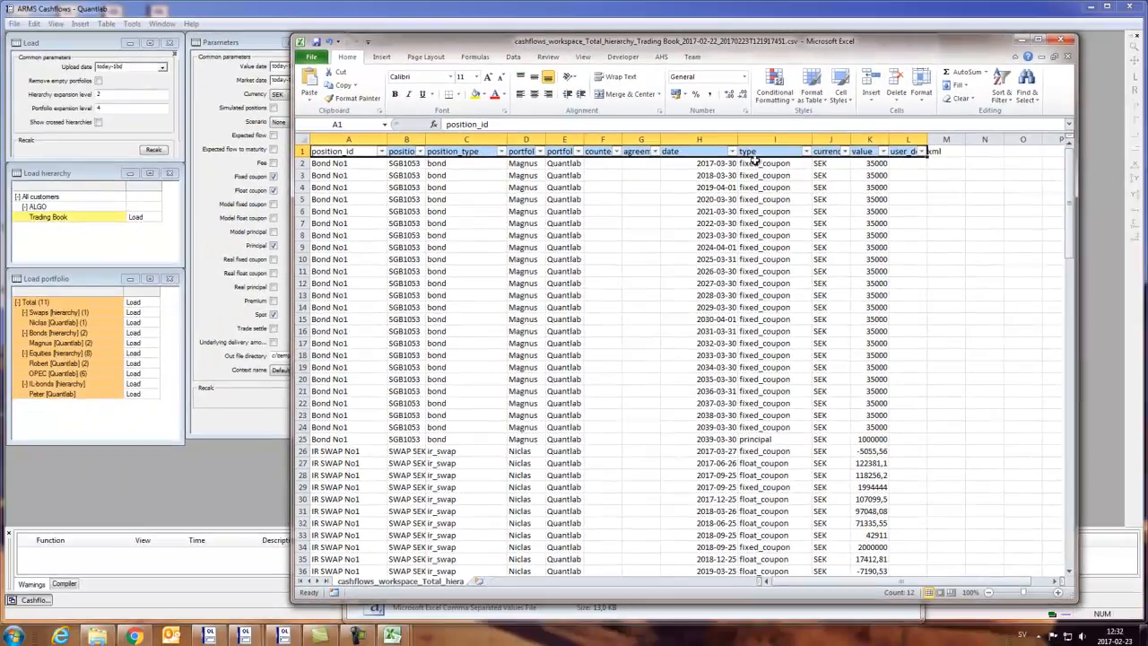
pyautogui.click(807, 152)
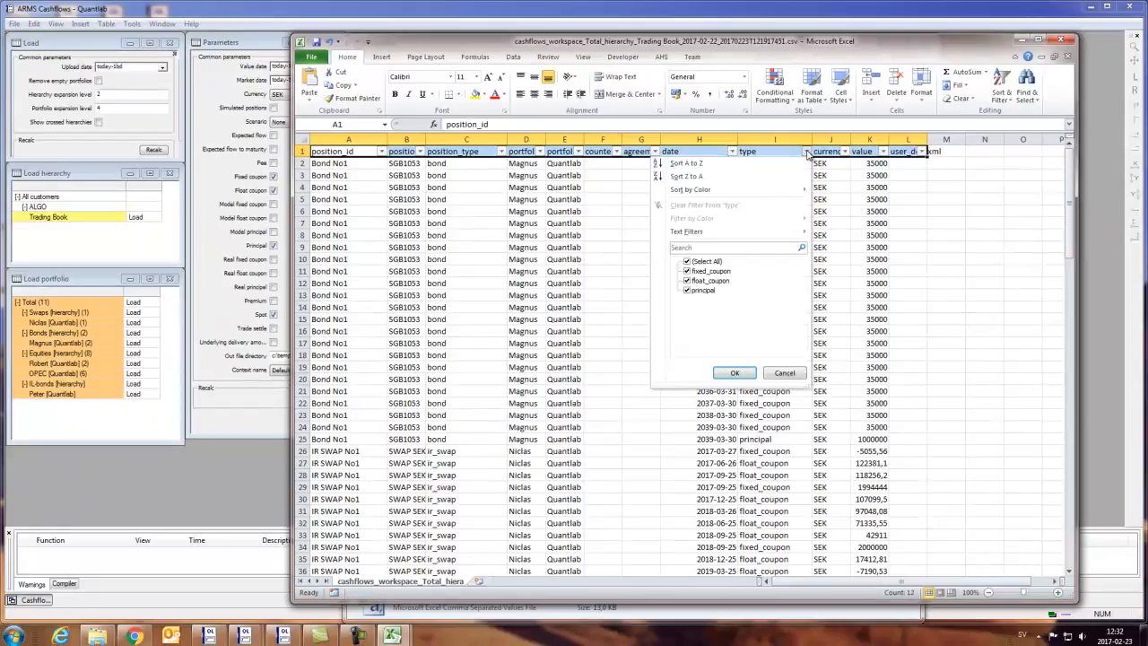
pyautogui.click(687, 261)
pyautogui.click(688, 271)
pyautogui.click(728, 372)
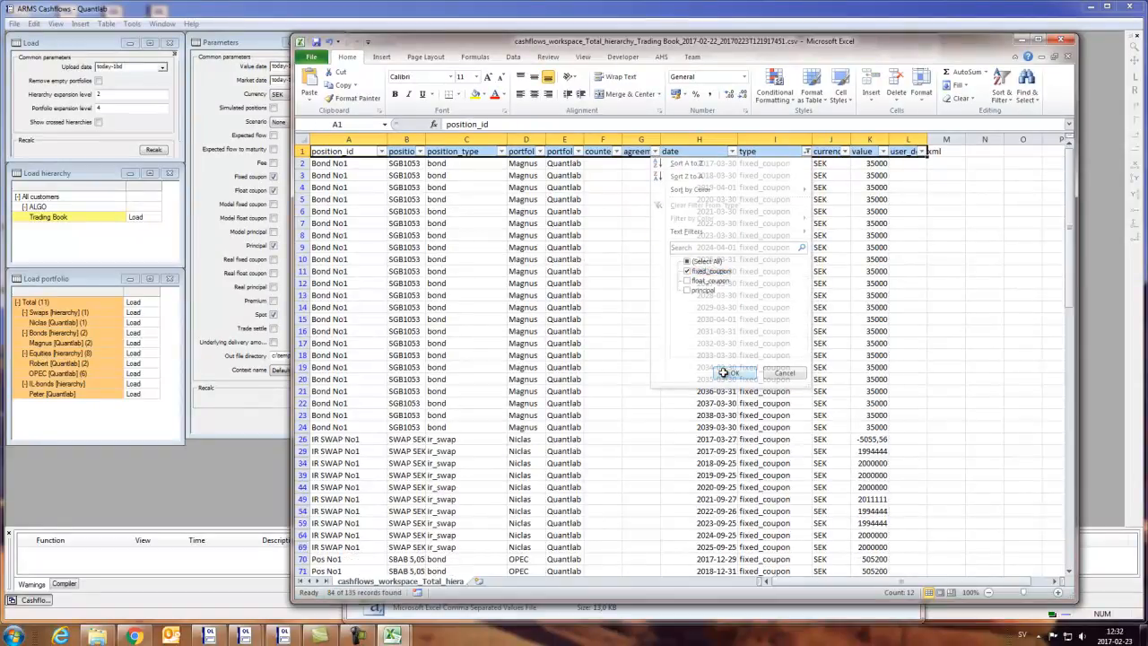
pyautogui.click(634, 356)
pyautogui.scroll(-1, 635, 356)
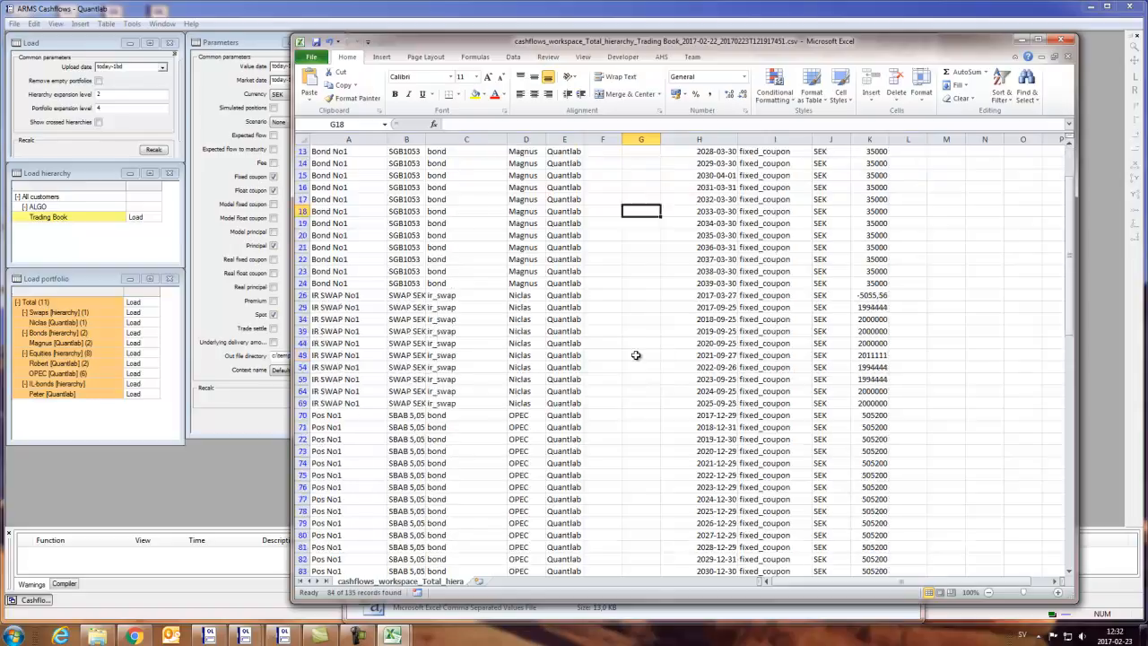
# Close the cashflows file and the Book1 workbook without saving, and close the temp folder window
pyautogui.click(1064, 42)
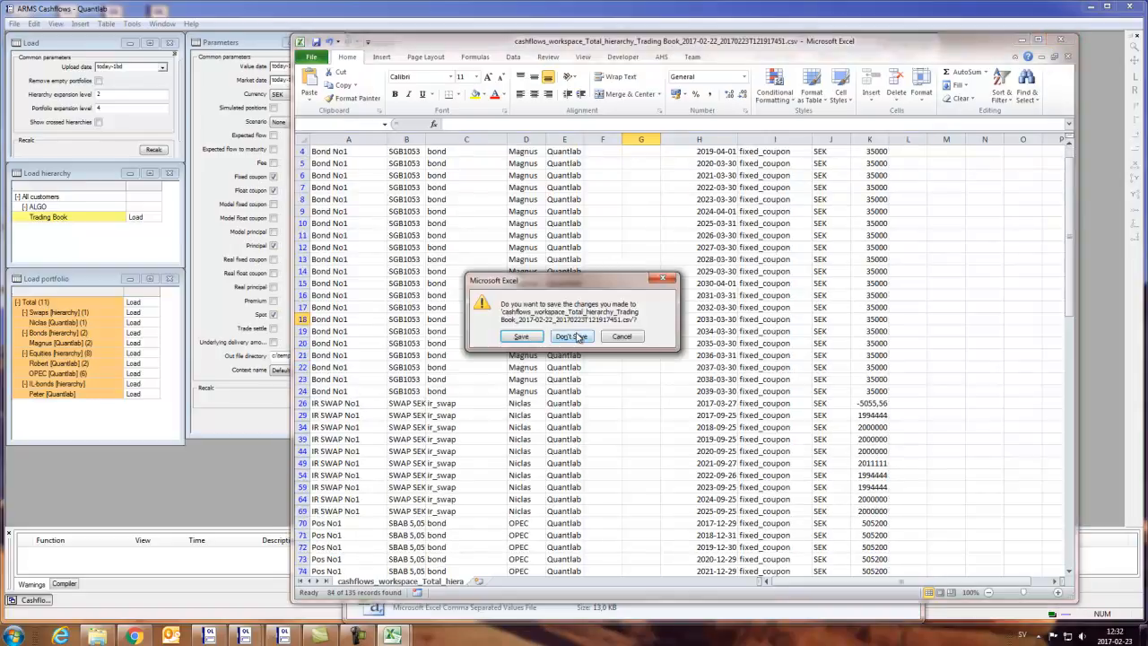
pyautogui.click(571, 337)
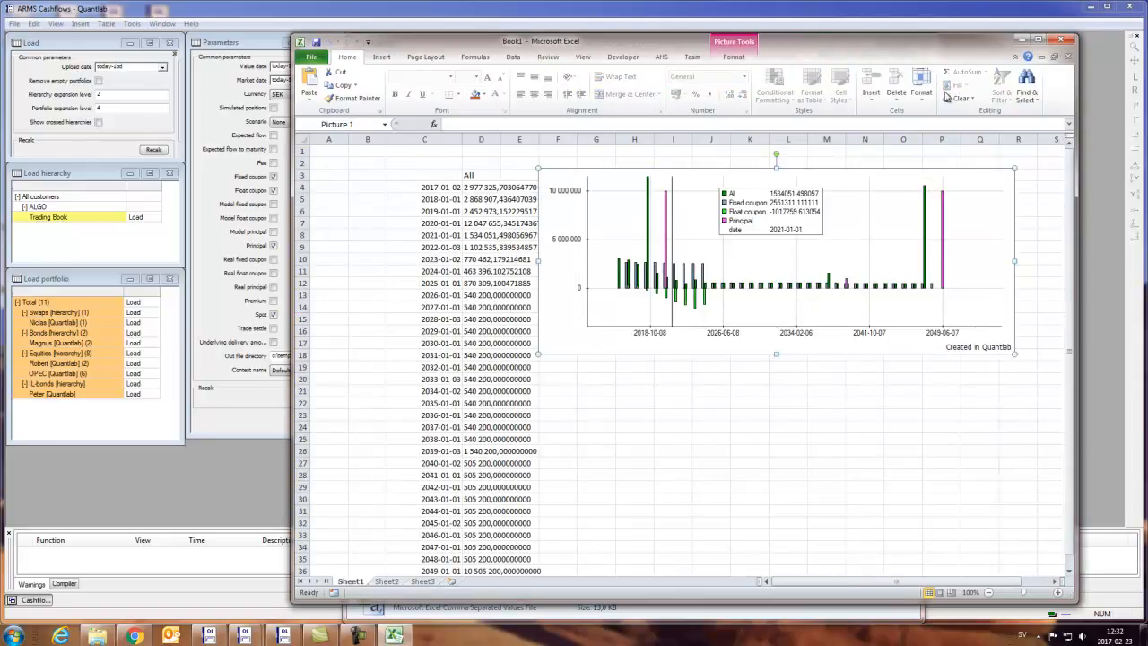
pyautogui.click(1059, 39)
pyautogui.click(574, 330)
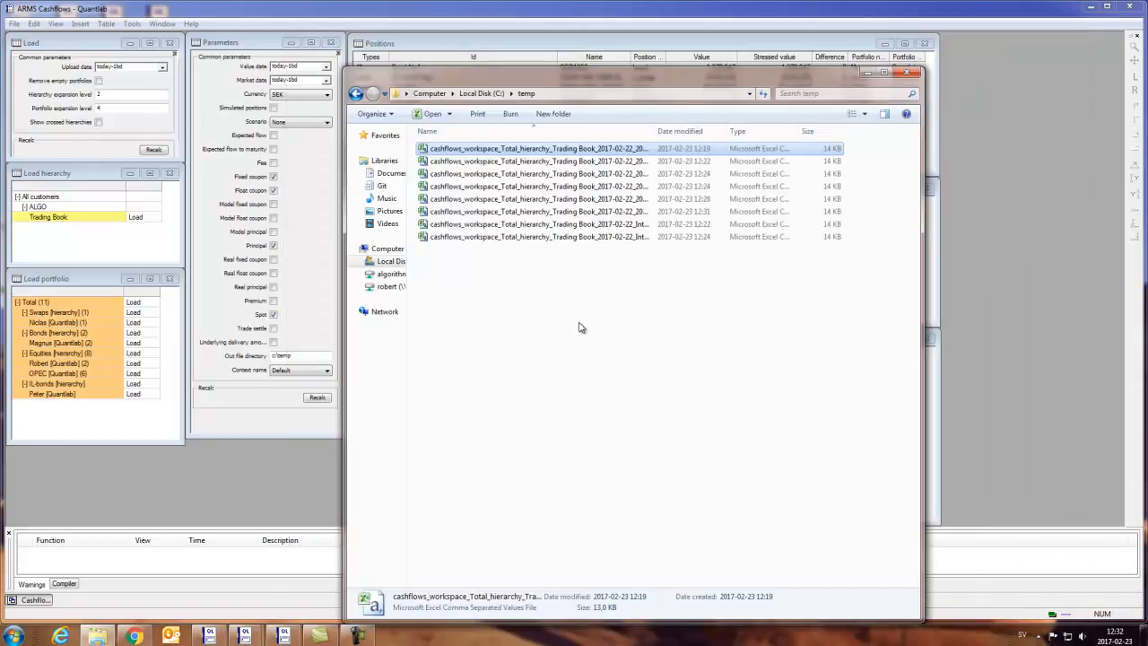
pyautogui.click(907, 71)
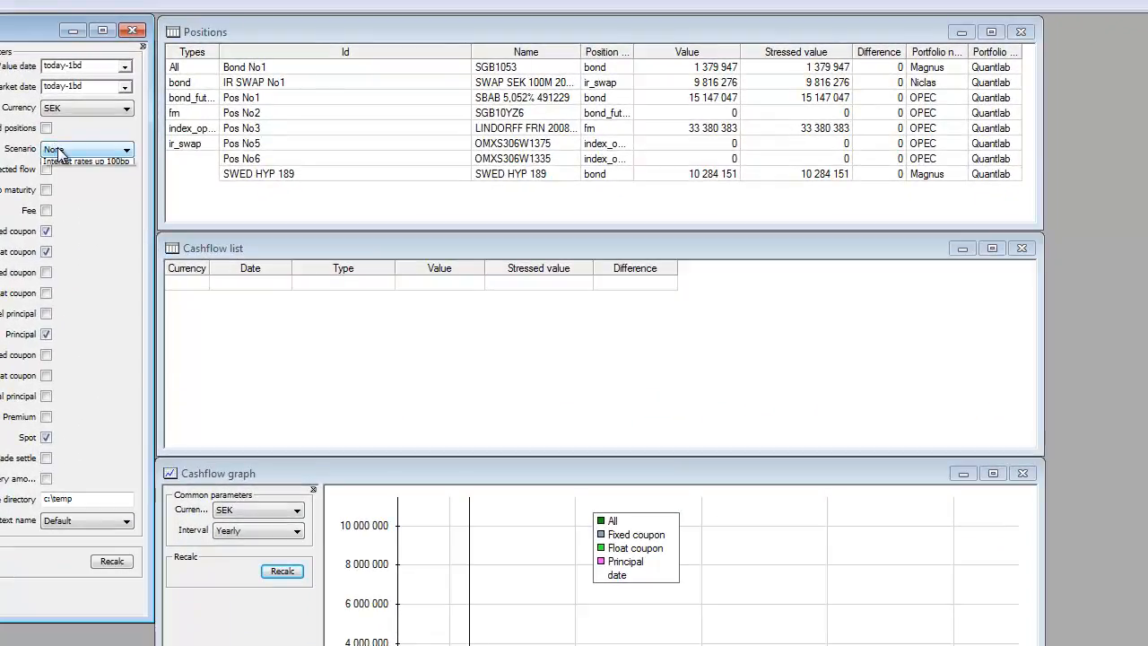
# Set the scenario in Parameters to Interest rates up 100bp and recalculate the positions
pyautogui.click(57, 149)
pyautogui.click(74, 183)
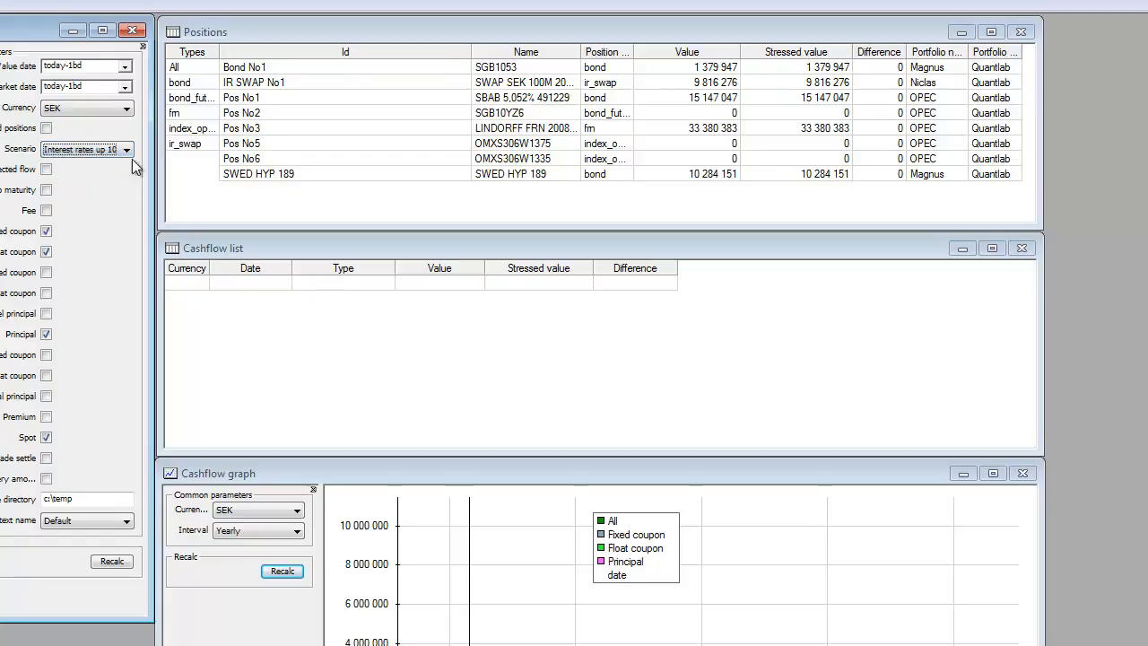
pyautogui.click(89, 150)
pyautogui.click(90, 150)
pyautogui.click(109, 564)
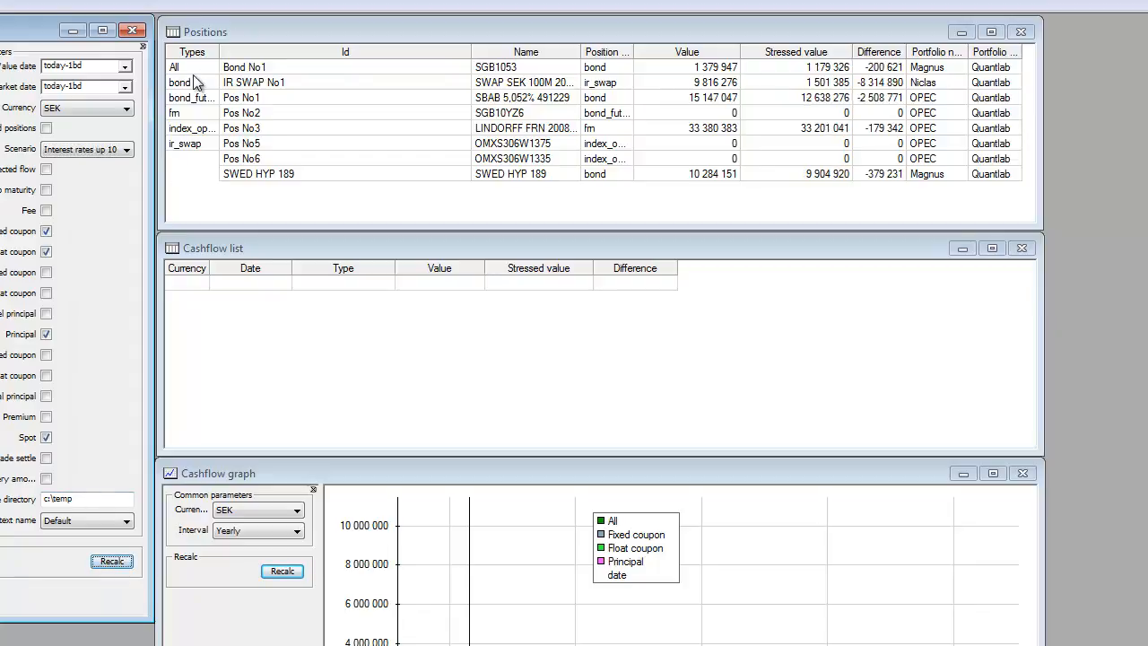
# Review the Difference values in Positions, show the cashflows of IR SWAP No1, and highlight three of its float coupon rows
pyautogui.moveTo(884, 68); pyautogui.dragTo(870, 154)
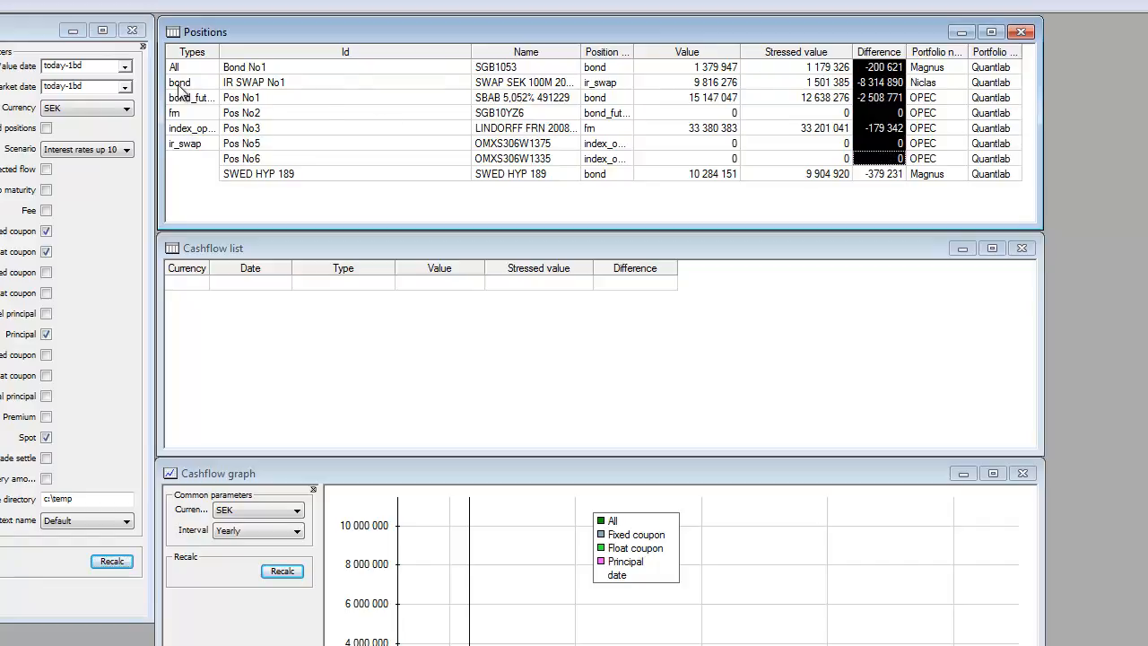
pyautogui.click(240, 82)
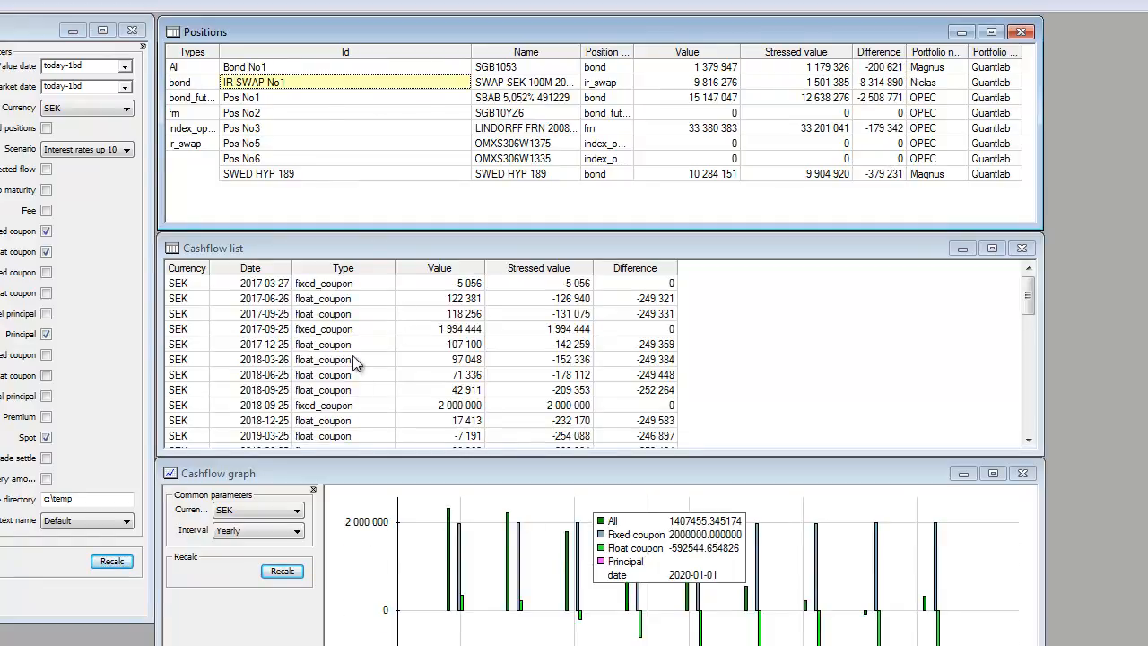
pyautogui.moveTo(323, 346); pyautogui.dragTo(637, 381)
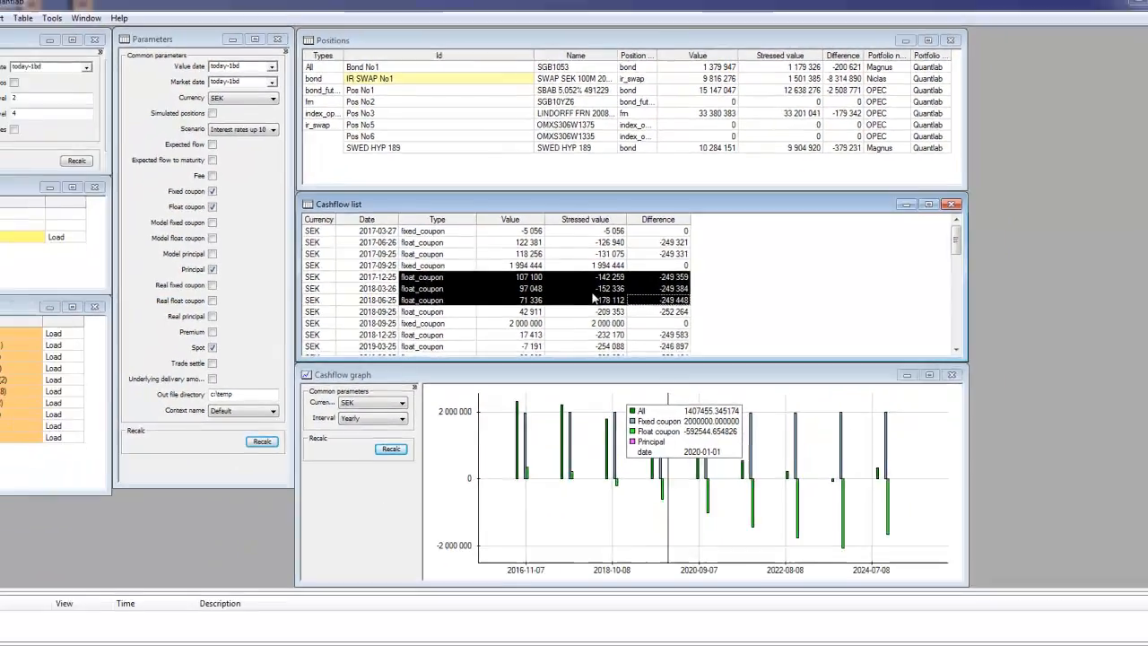
# Go through the IR SWAP No1 cashflow list, comparing the original and stressed float coupon values
pyautogui.click(548, 361)
pyautogui.scroll(-3, 610, 271)
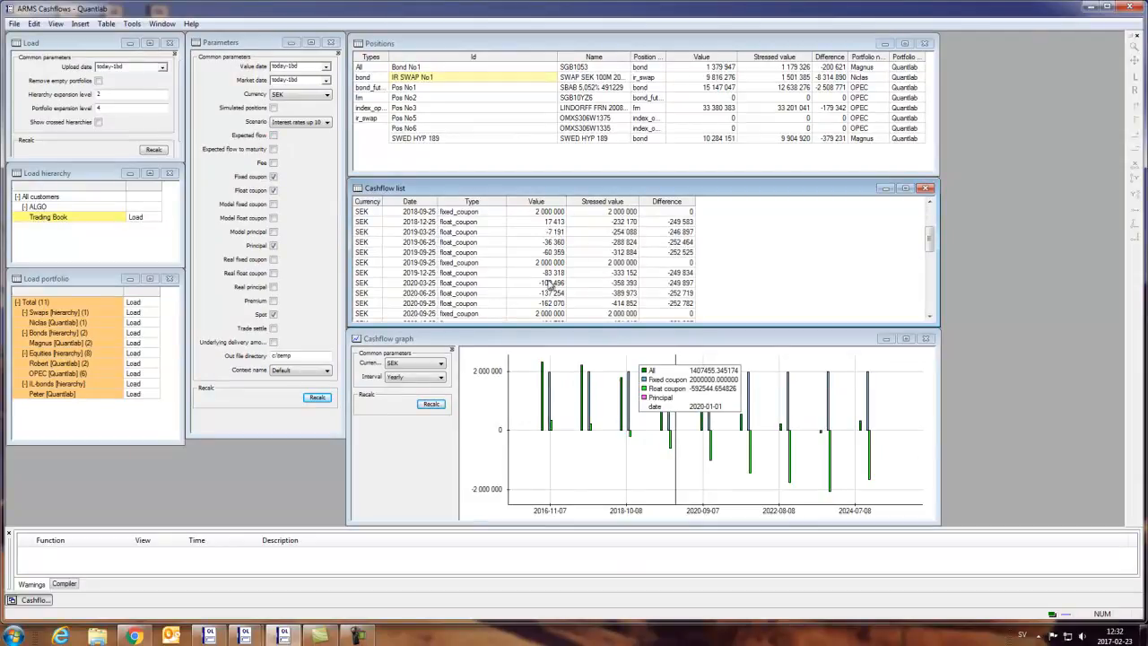
pyautogui.scroll(-3, 581, 255)
pyautogui.scroll(-4, 587, 255)
pyautogui.scroll(10, 587, 257)
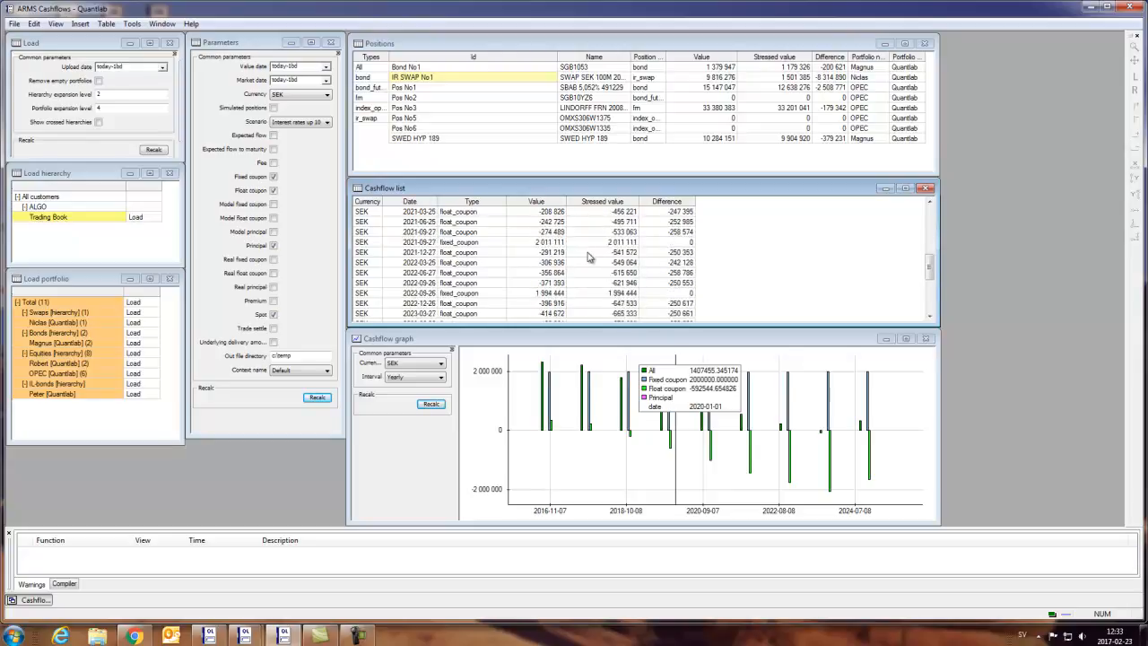
pyautogui.click(551, 232)
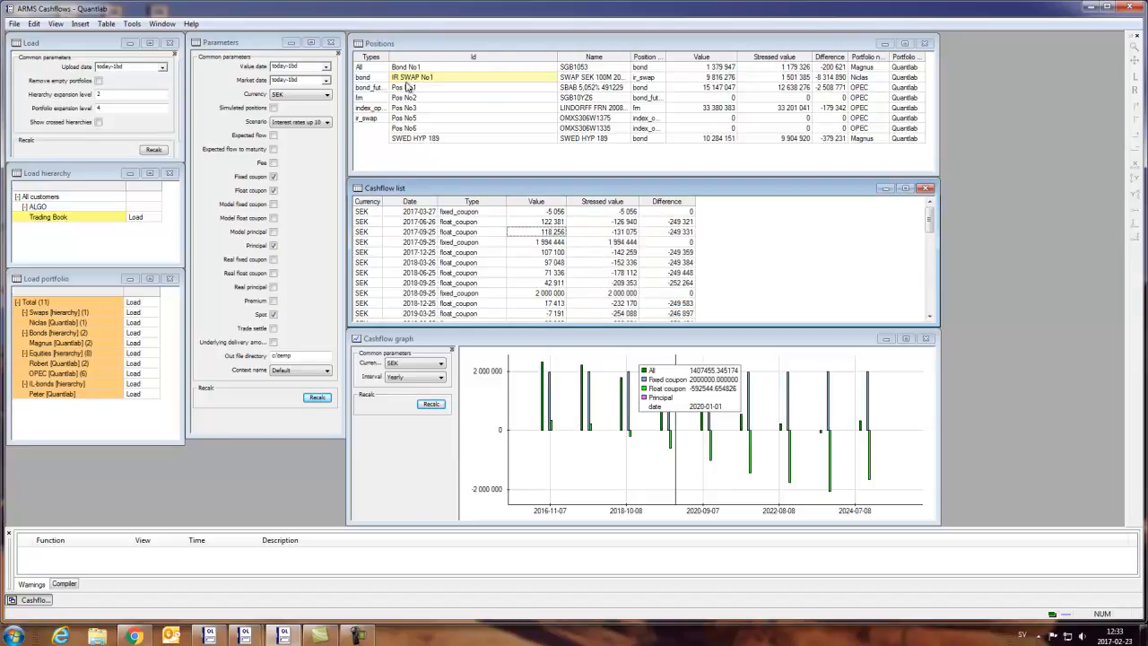
# Show the cashflows of SWED HYP 189 and compare their stressed values with the position's value and stressed value
pyautogui.click(405, 140)
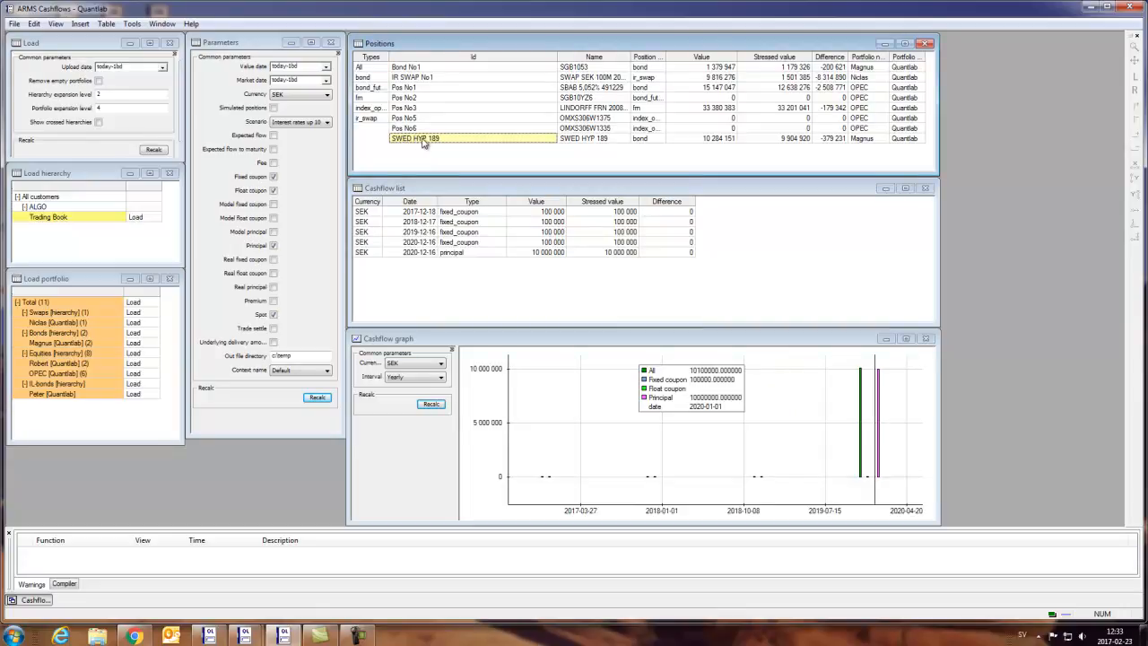
pyautogui.click(659, 223)
pyautogui.click(606, 254)
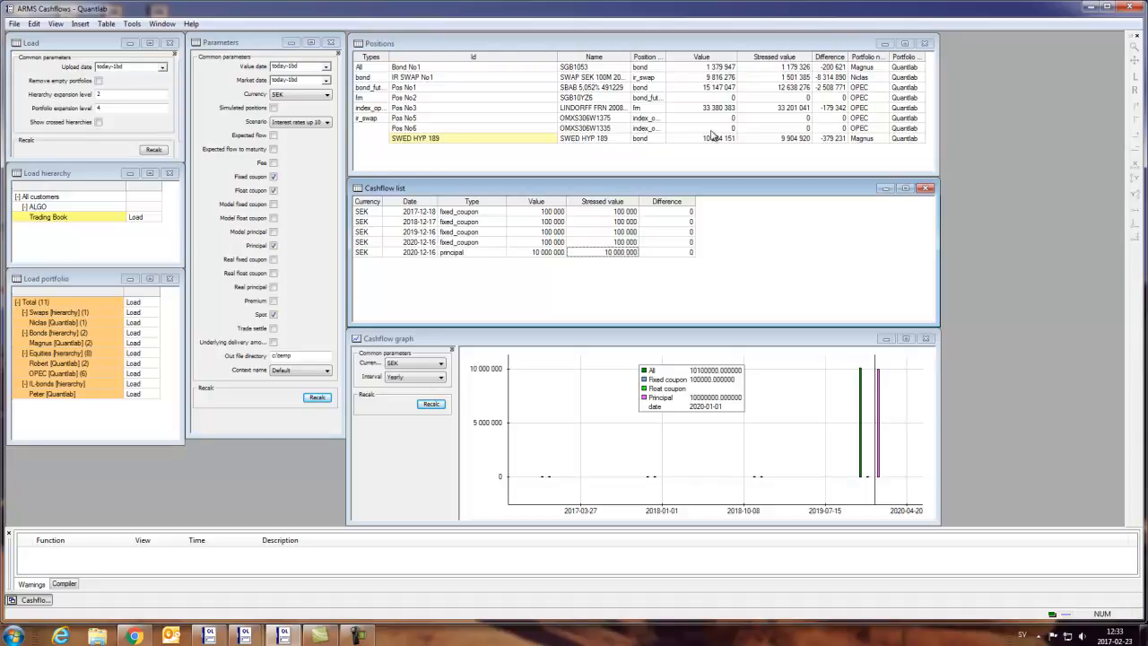
pyautogui.moveTo(706, 140); pyautogui.dragTo(747, 141)
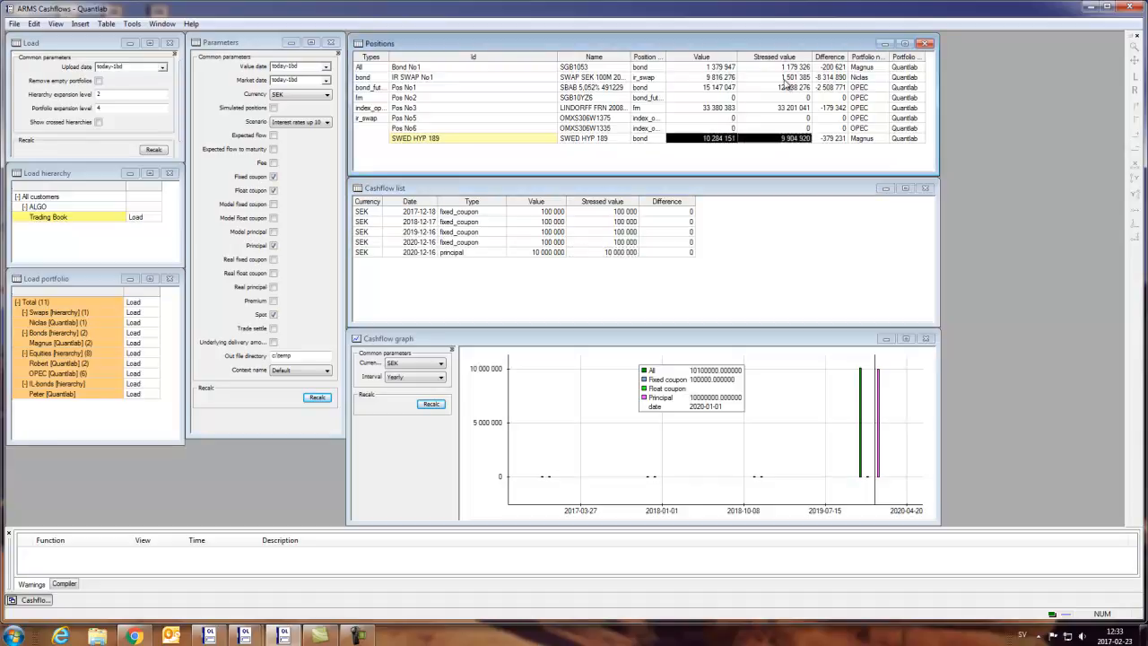
pyautogui.click(742, 151)
pyautogui.click(594, 376)
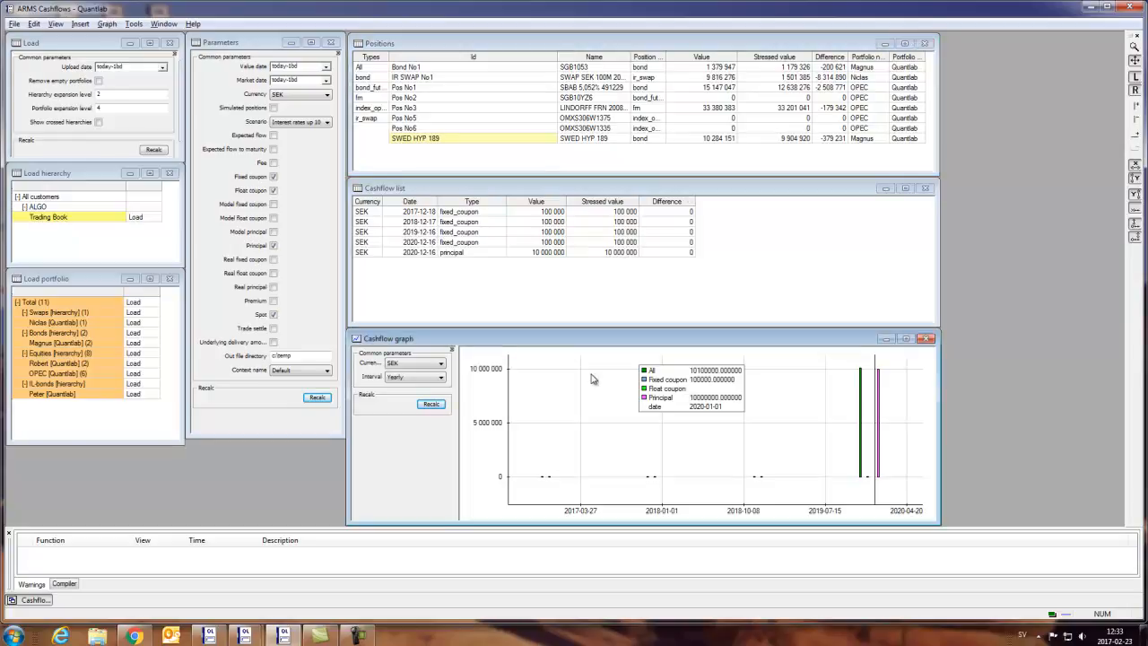